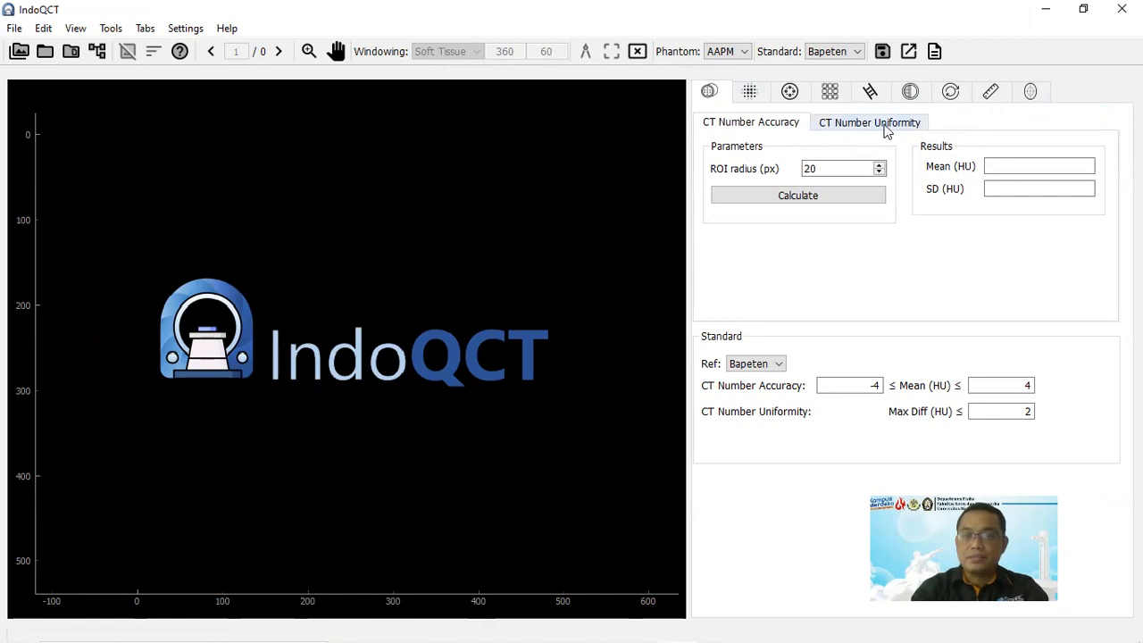
# Step: Look through the noise, material linearity and spatial resolution tests, including the Point MTF, Edge MTF and Visual Resolution options
pyautogui.click(750, 93)
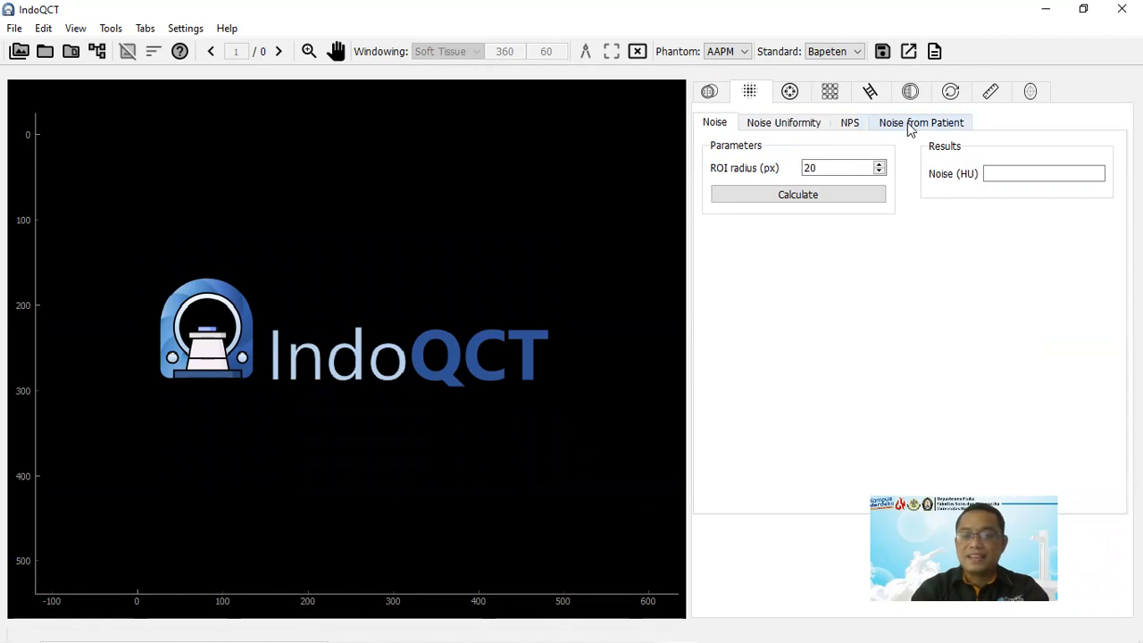
pyautogui.click(790, 93)
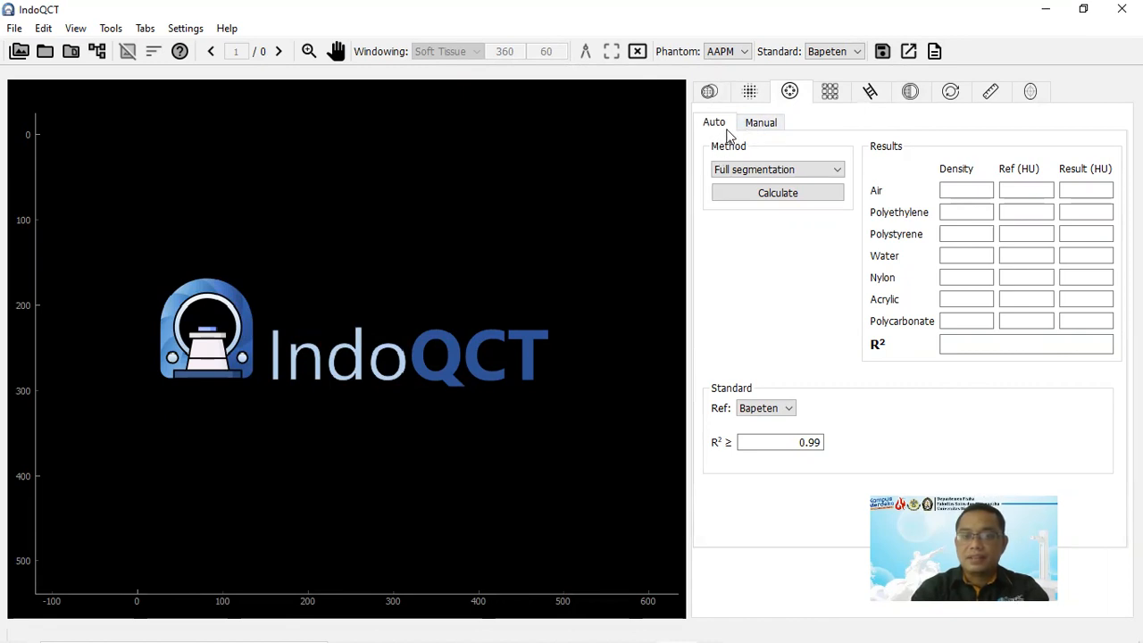
pyautogui.click(829, 93)
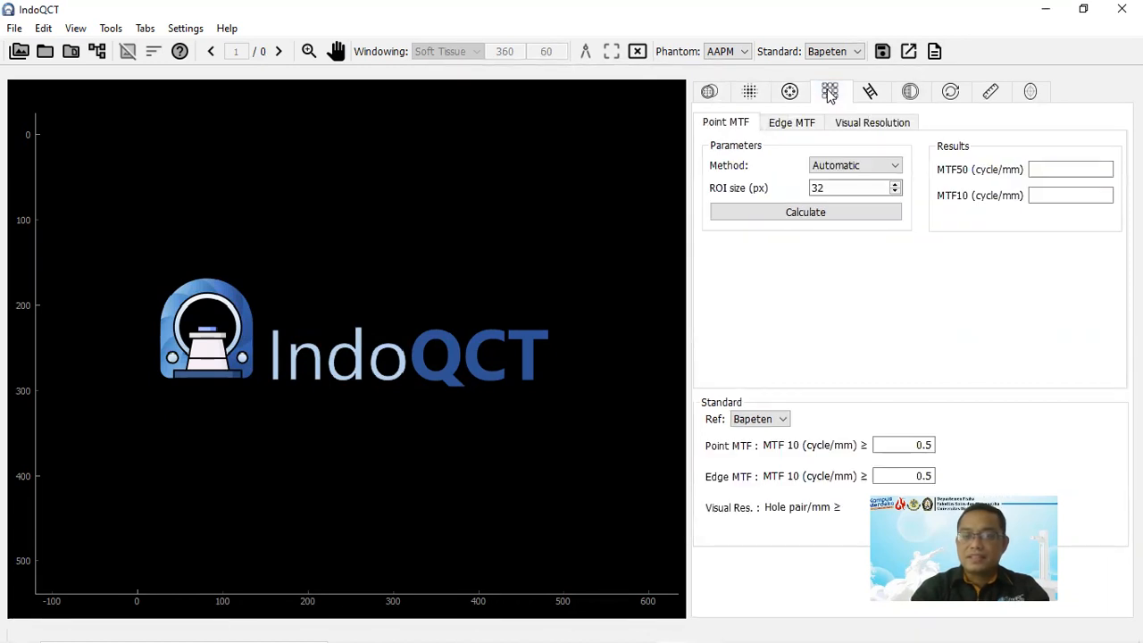
pyautogui.click(866, 125)
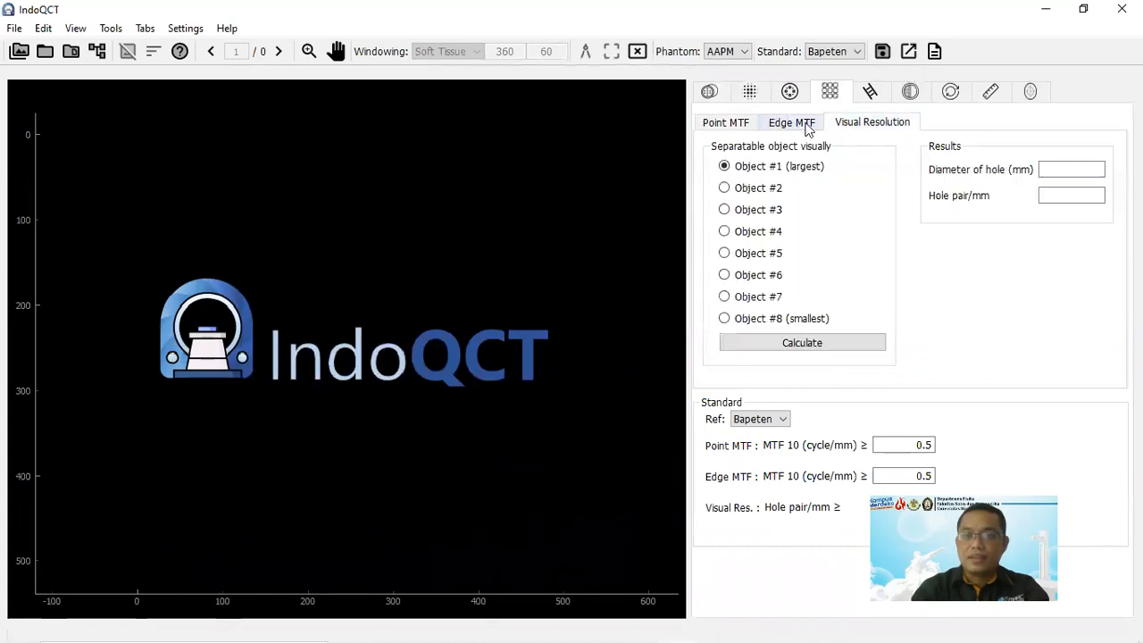
pyautogui.click(738, 126)
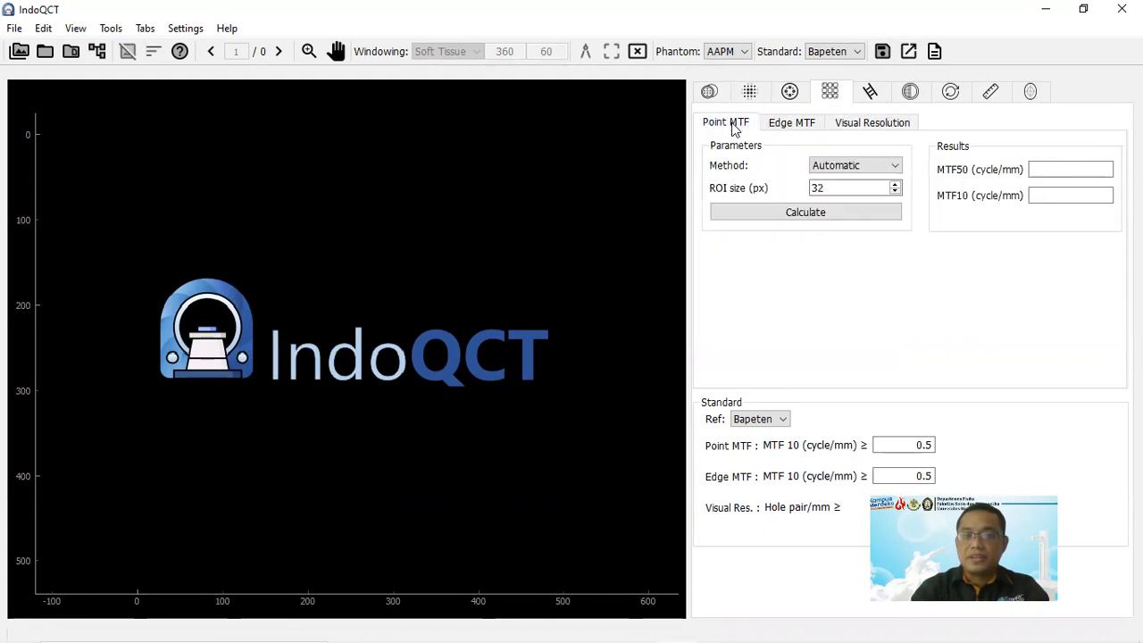
pyautogui.click(779, 128)
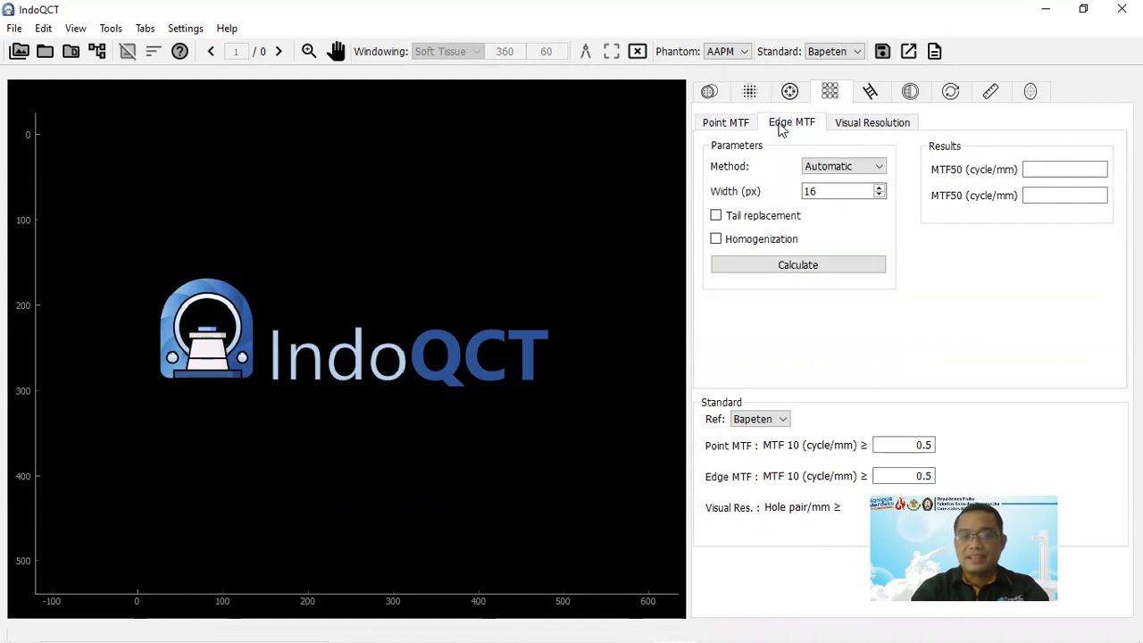
pyautogui.click(721, 132)
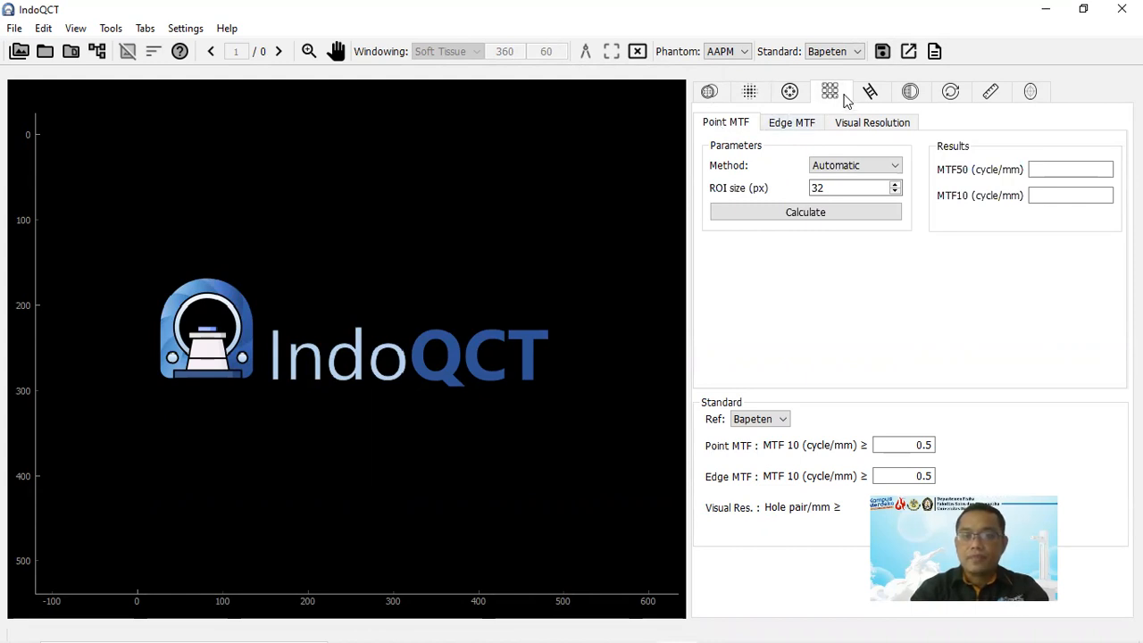
# Step: Look through the slice thickness, low contrast, rotation, distance and tilt tests, and check the available phantom types
pyautogui.click(871, 95)
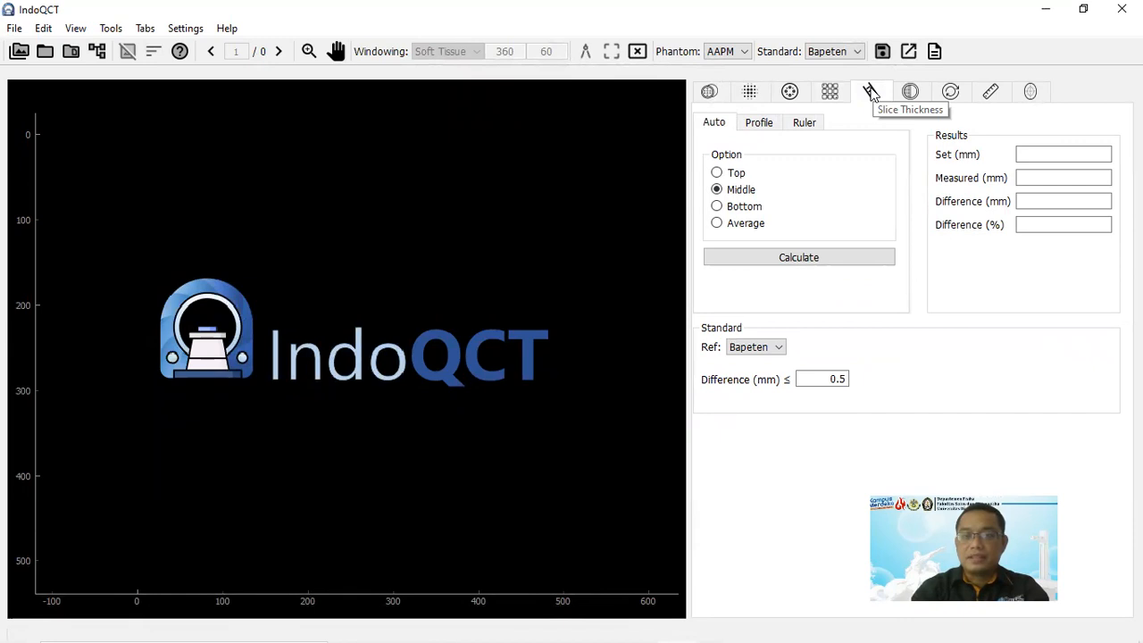
pyautogui.click(910, 100)
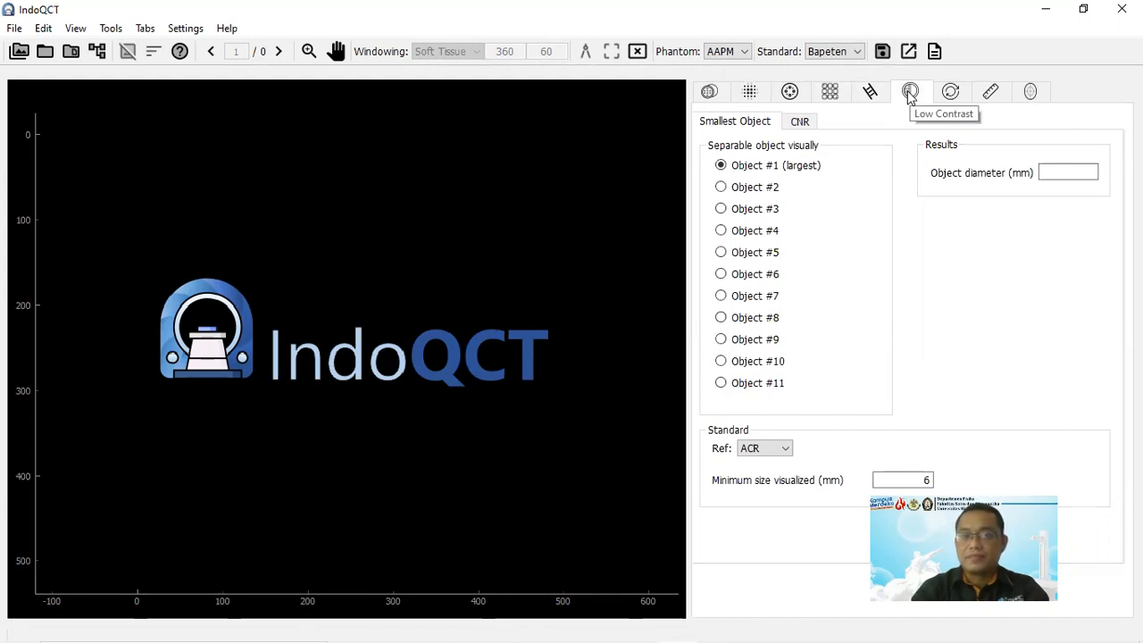
pyautogui.click(950, 94)
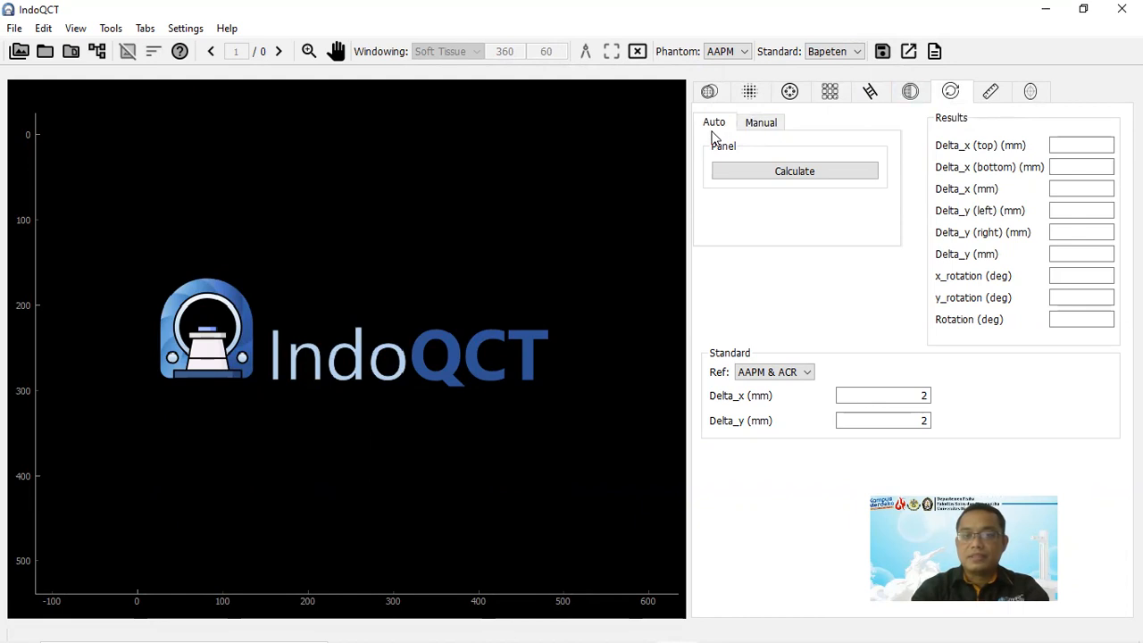
pyautogui.click(992, 95)
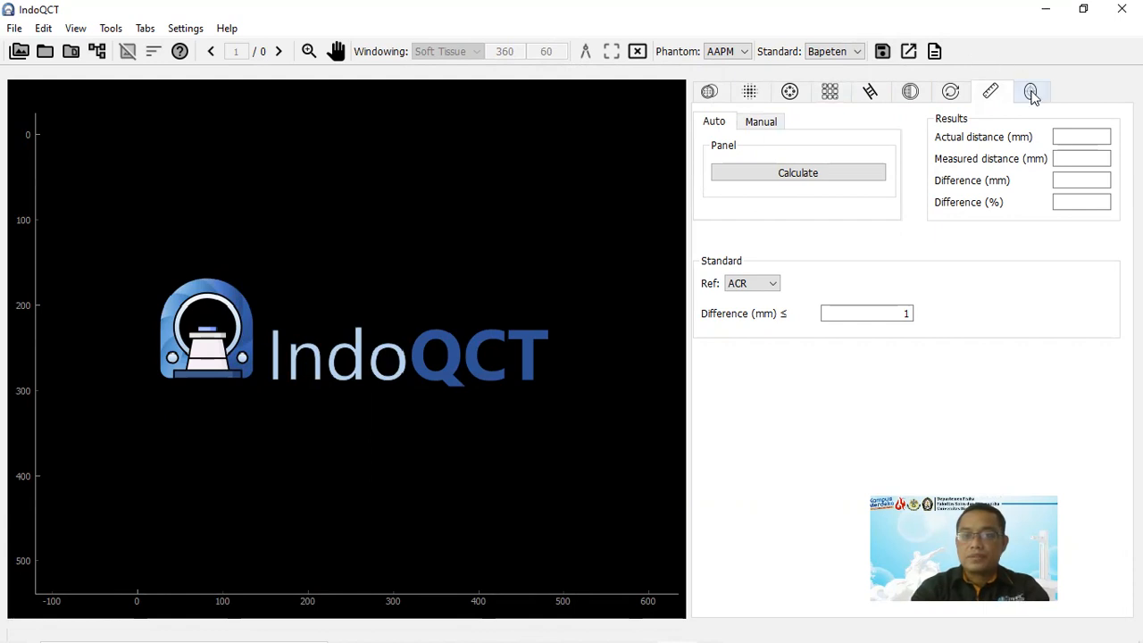
pyautogui.click(1030, 93)
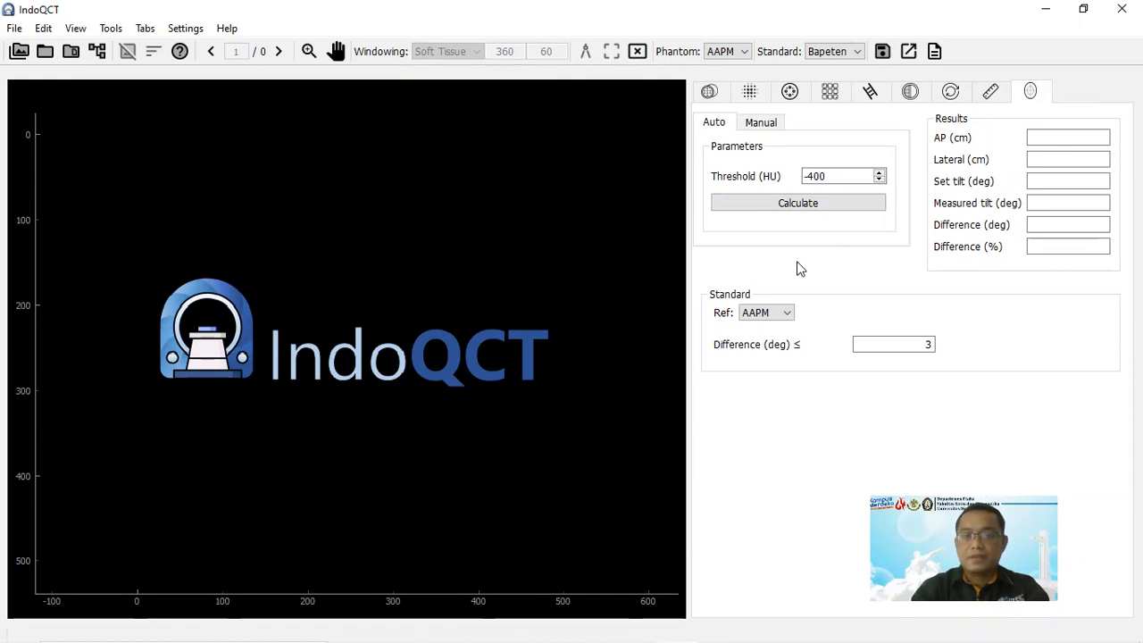
pyautogui.click(746, 54)
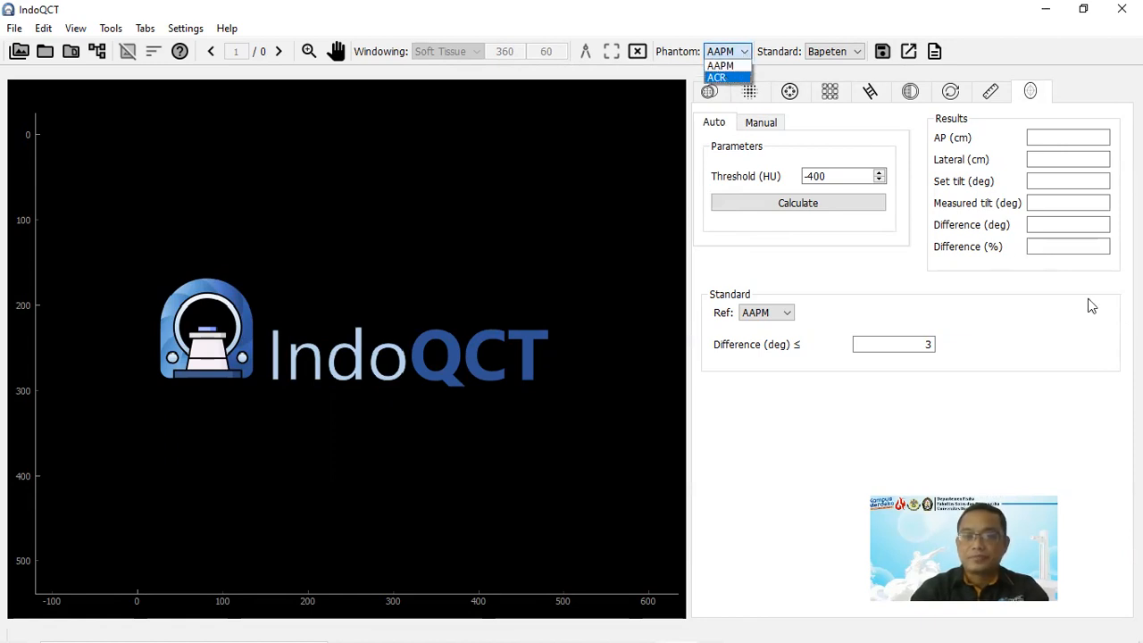
pyautogui.click(761, 439)
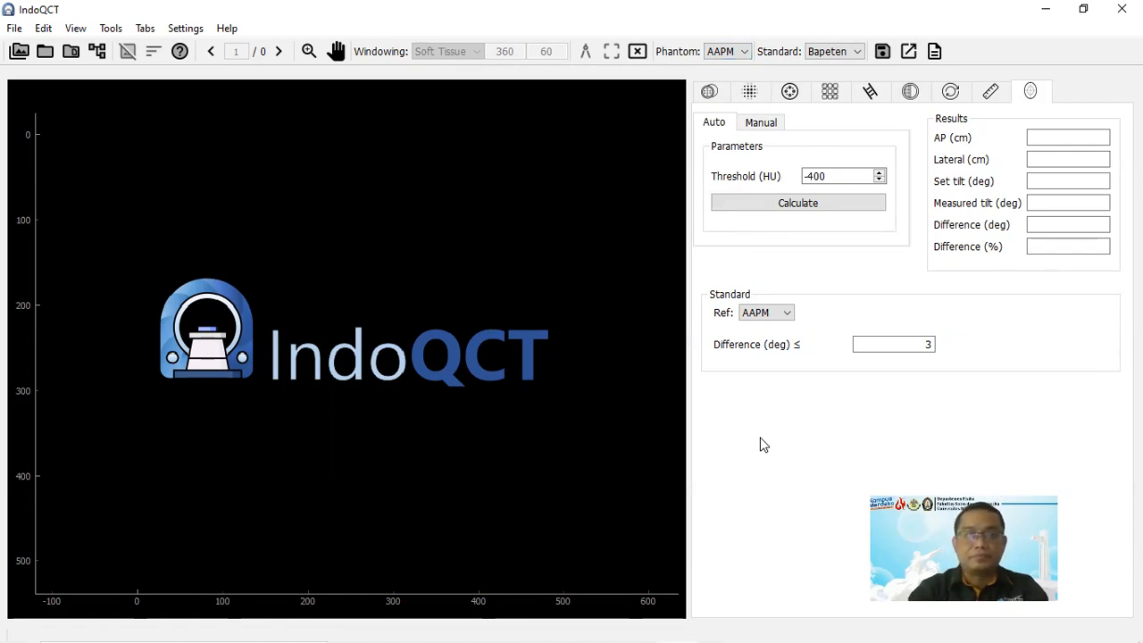
# Step: Load the sample AAPM phantom images and sort the slices
pyautogui.click(71, 52)
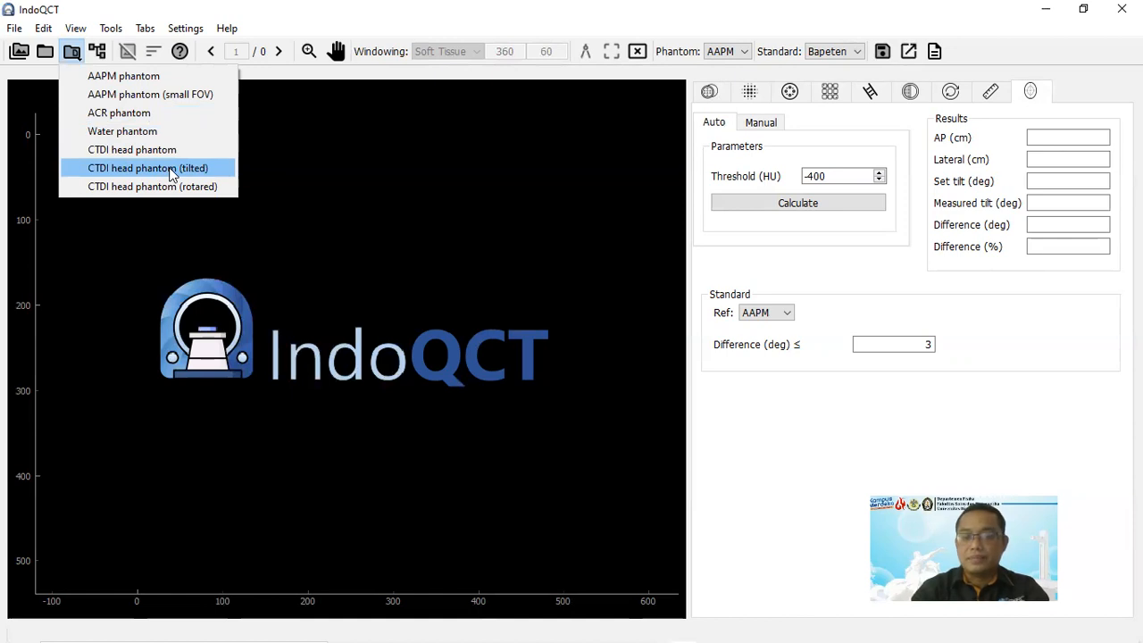
pyautogui.click(131, 84)
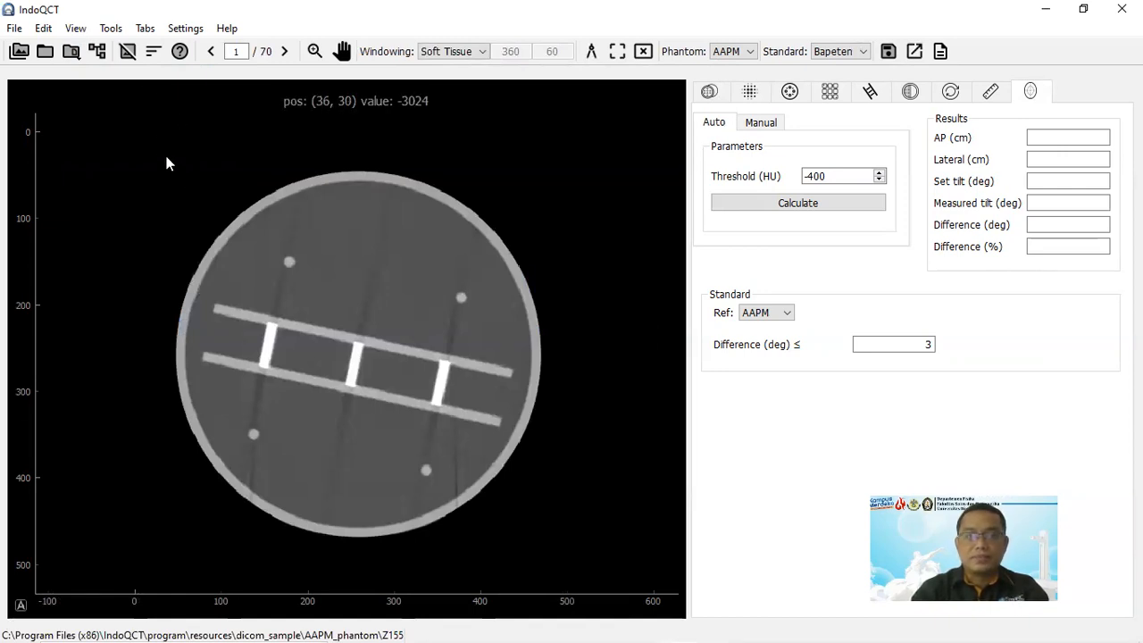
pyautogui.click(149, 52)
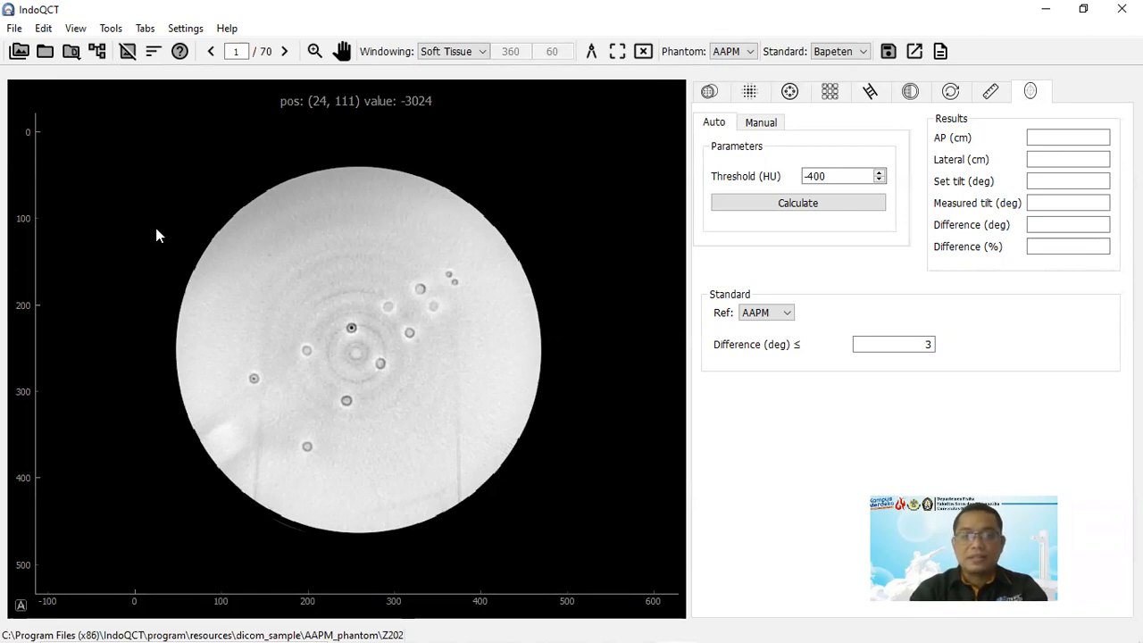
# Step: Go to slice 33, which contains the rows of resolution holes, and bring up the Visual Resolution test
pyautogui.scroll(-5, 156, 228)
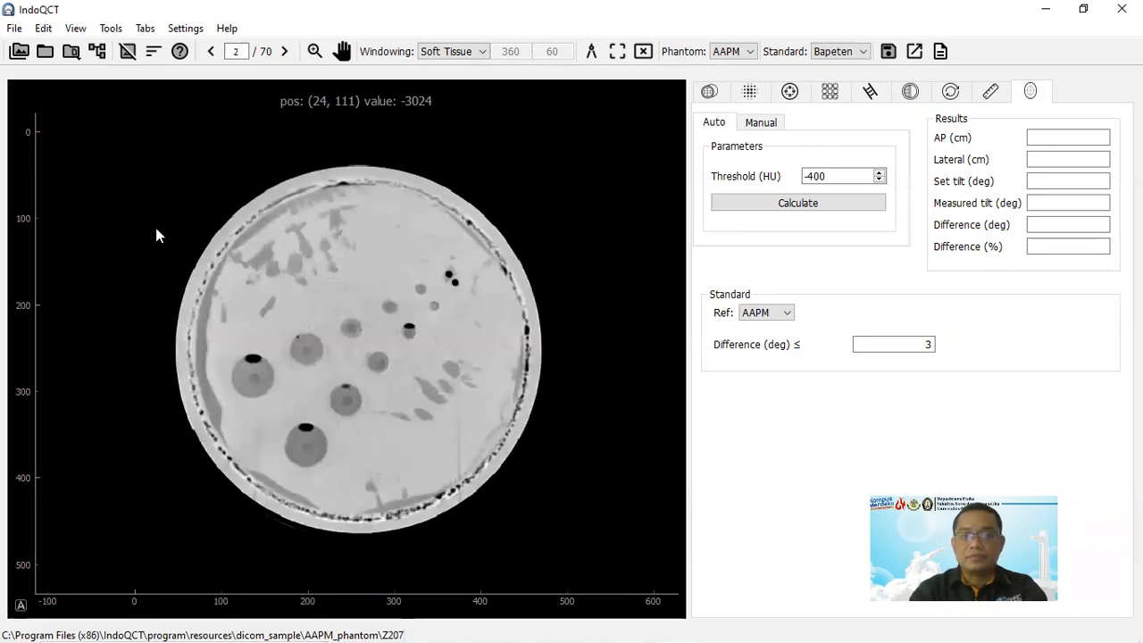
pyautogui.scroll(-12, 156, 228)
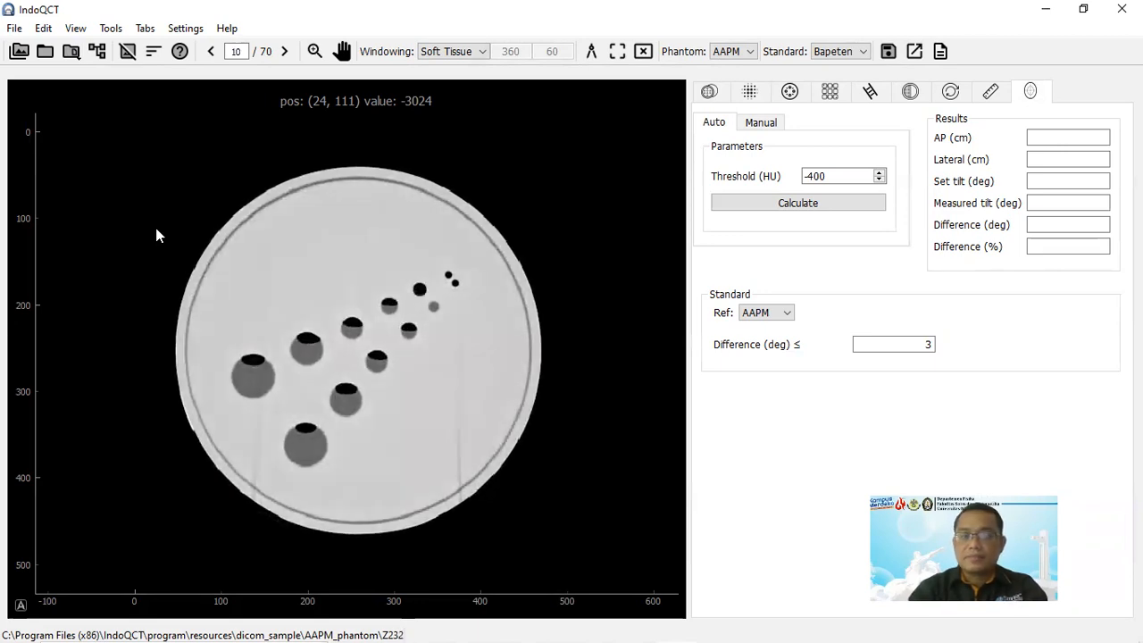
pyautogui.scroll(-9, 156, 228)
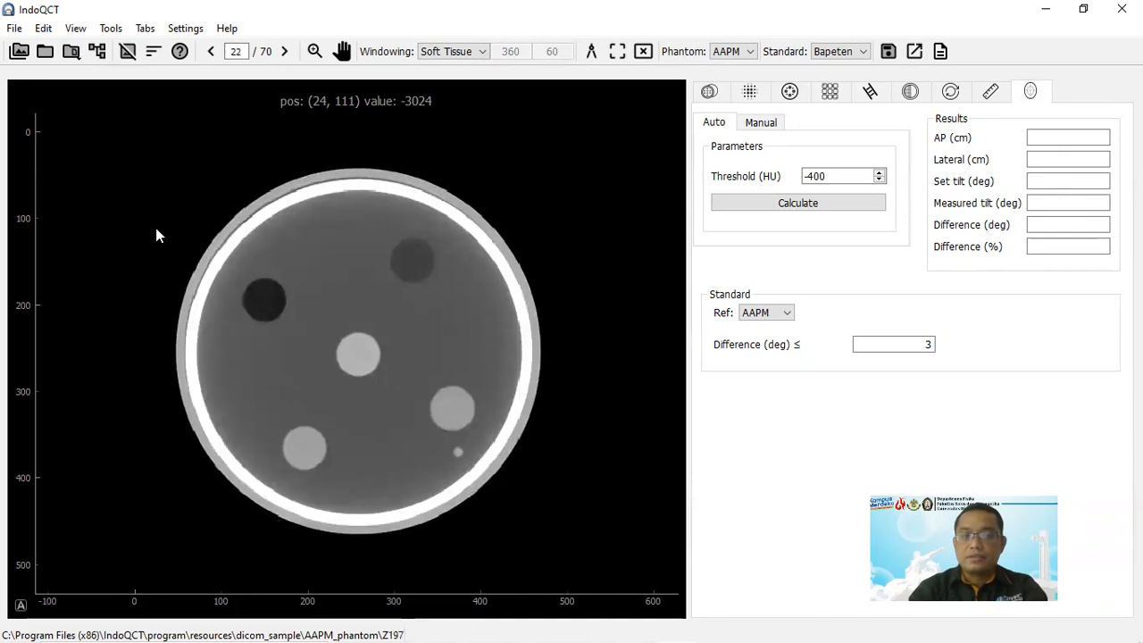
pyautogui.scroll(-6, 155, 228)
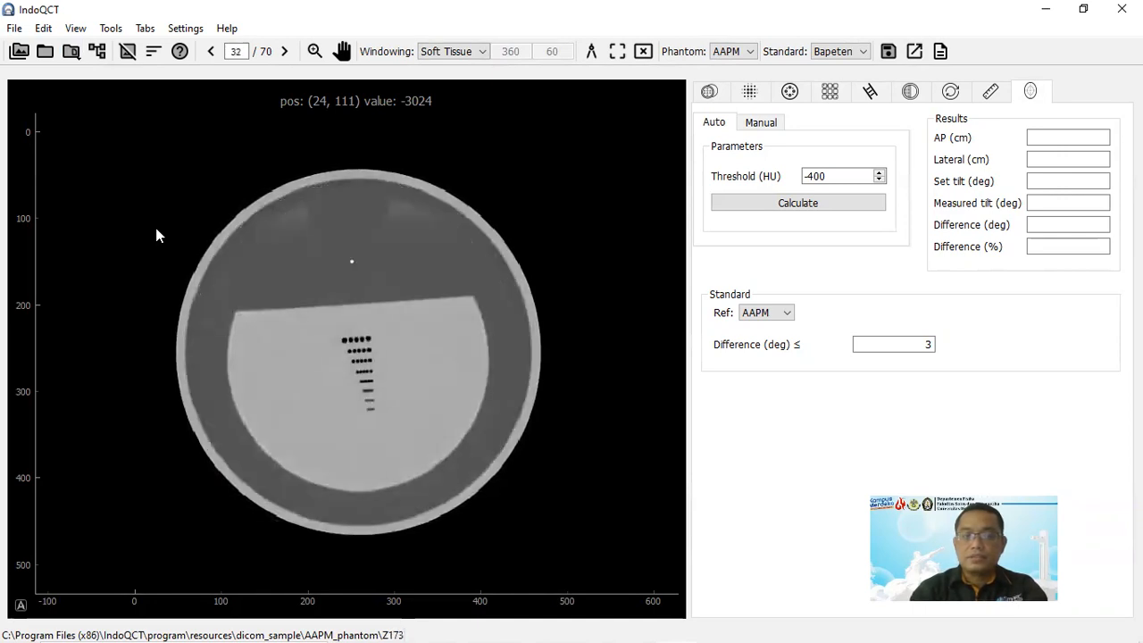
pyautogui.scroll(4, 155, 227)
pyautogui.scroll(-4, 155, 228)
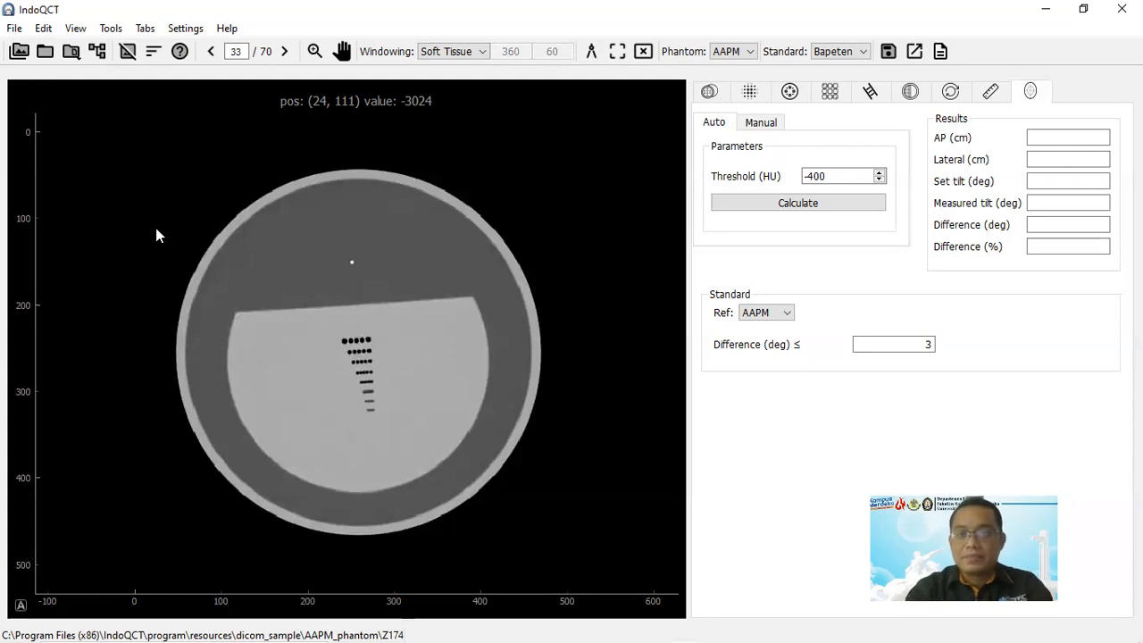
pyautogui.click(830, 93)
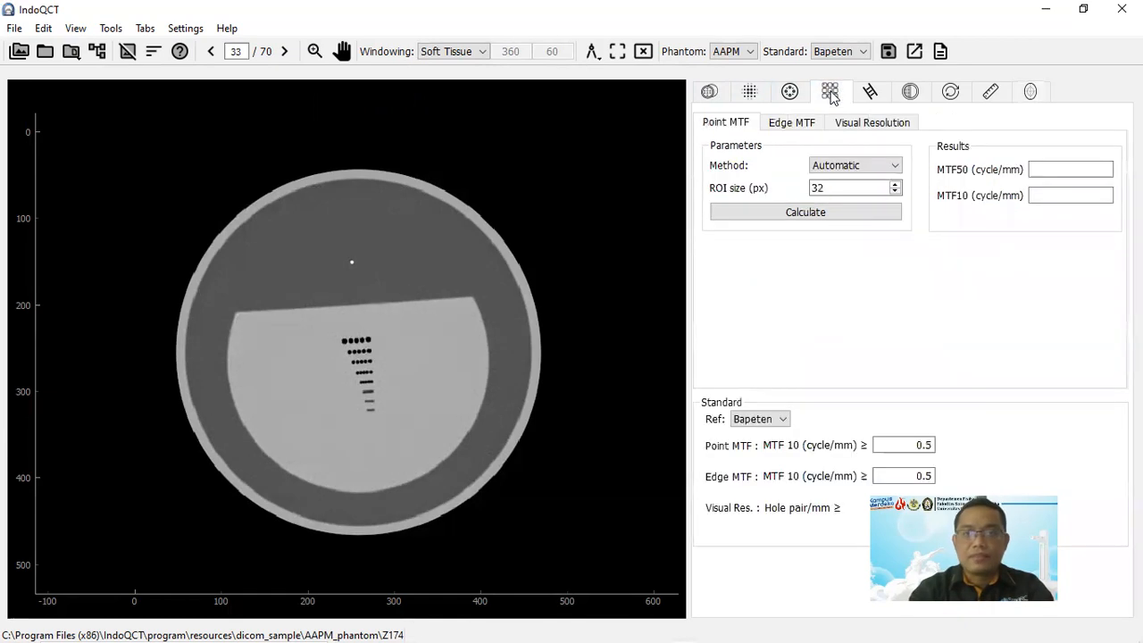
pyautogui.click(872, 124)
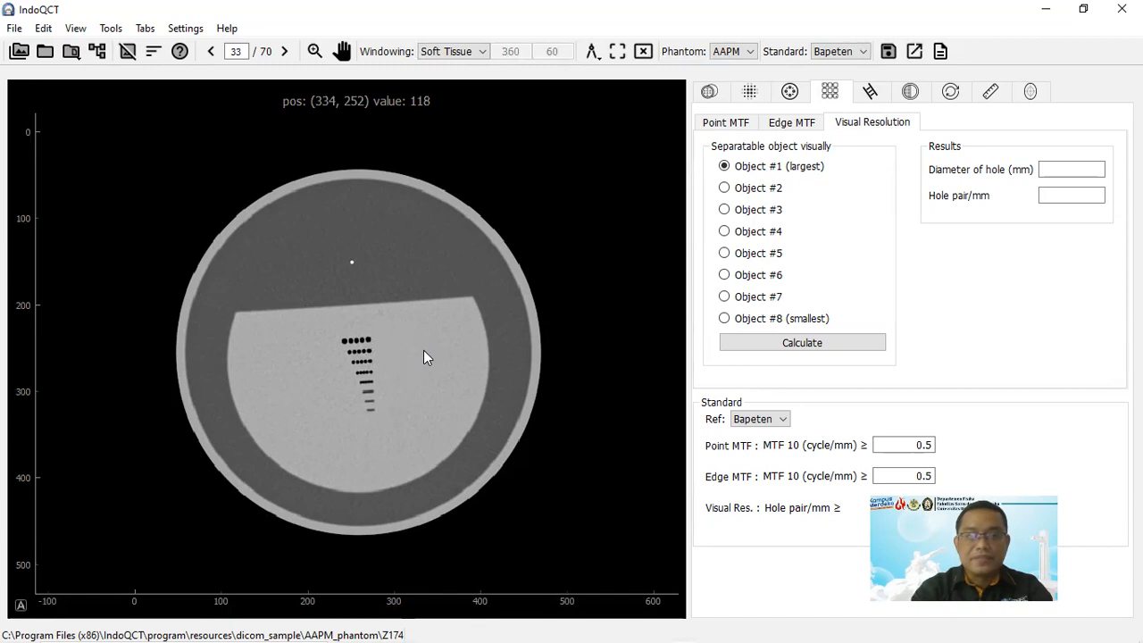
# Step: Try the Bone windowing on the slice, and switch back to Soft Tissue
pyautogui.click(485, 55)
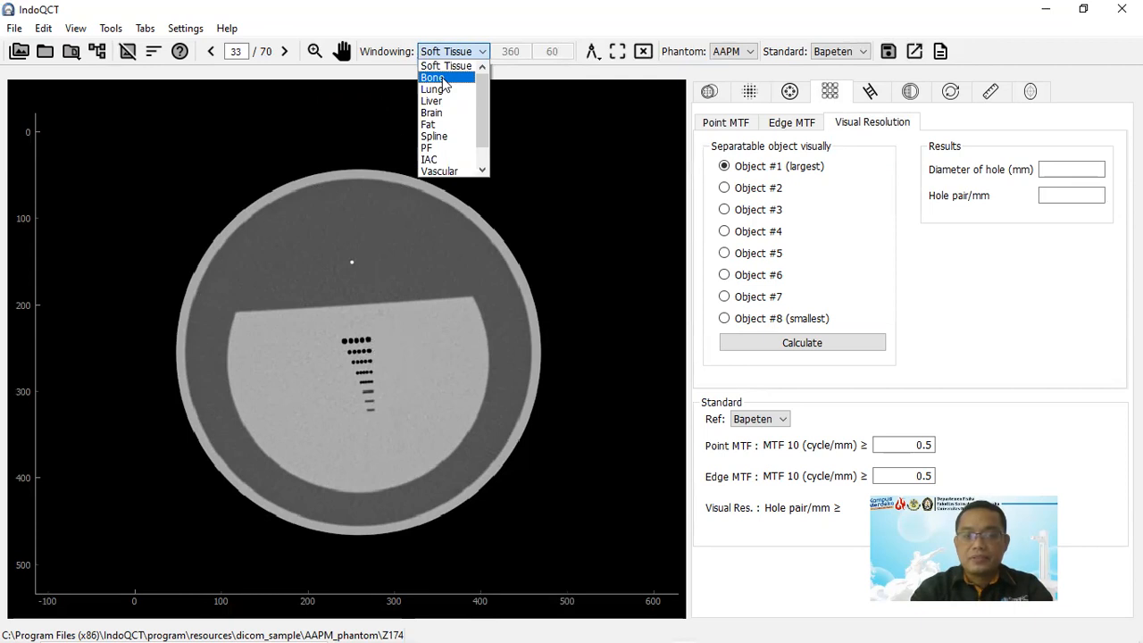
pyautogui.click(442, 78)
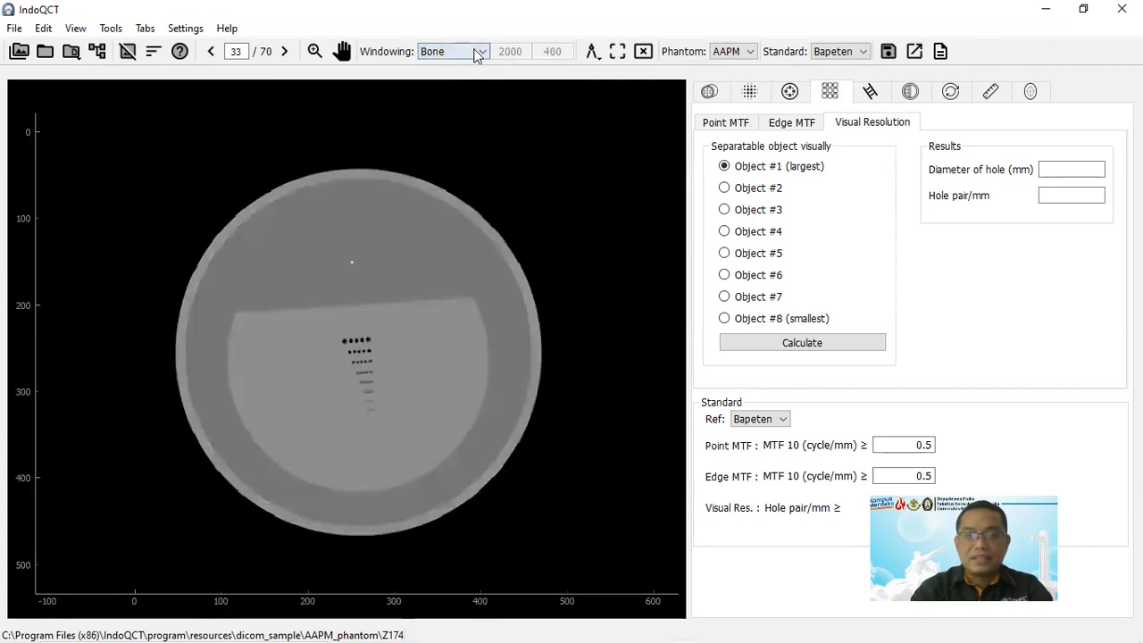
pyautogui.click(477, 54)
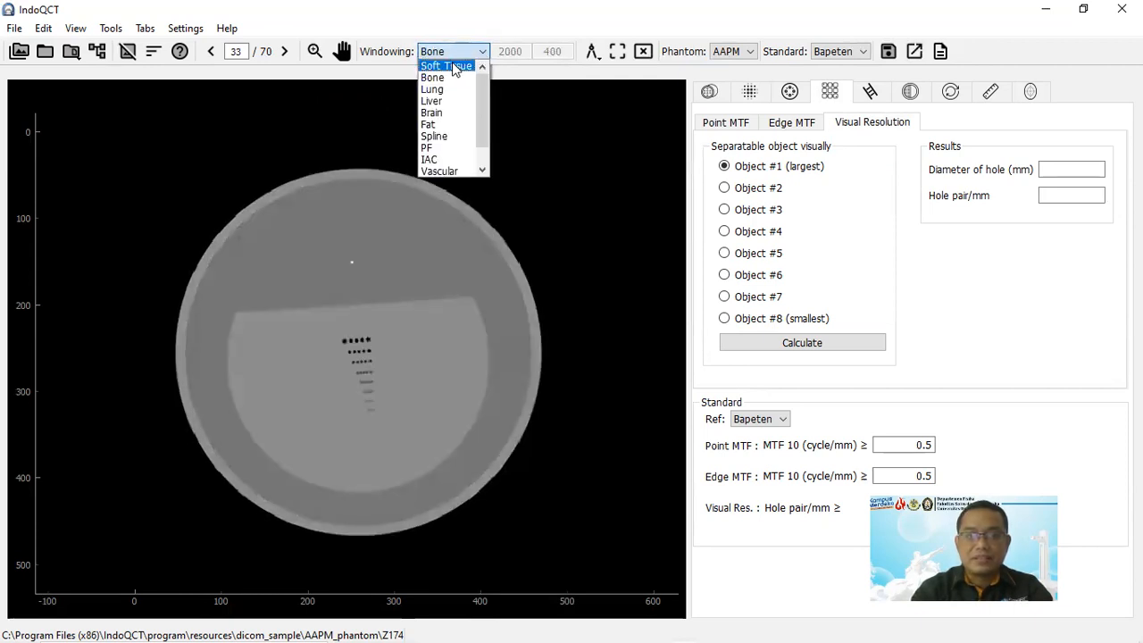
pyautogui.click(447, 66)
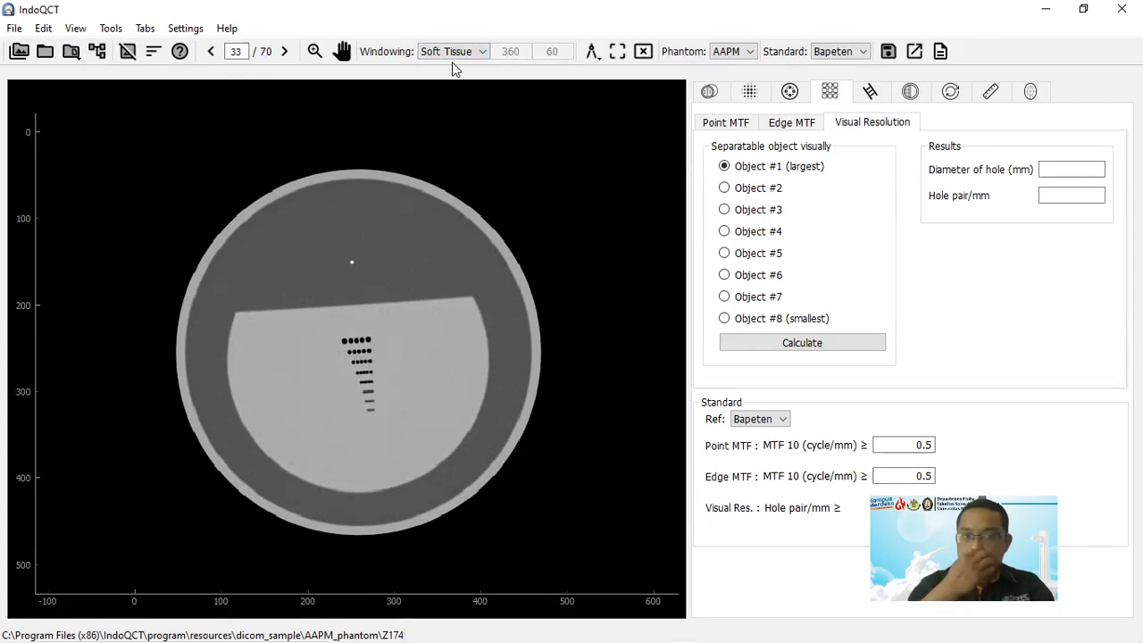
# Step: Set the windowing to Bone and enlarge the area around the rows of holes
pyautogui.click(313, 53)
pyautogui.moveTo(325, 323); pyautogui.dragTo(392, 427)
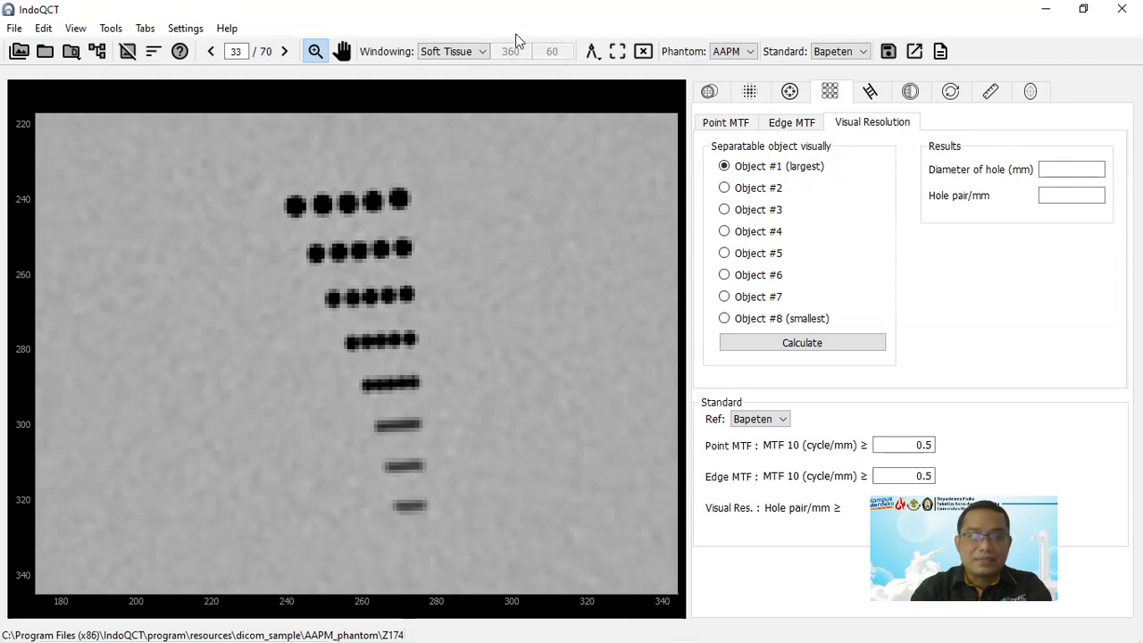
pyautogui.click(482, 54)
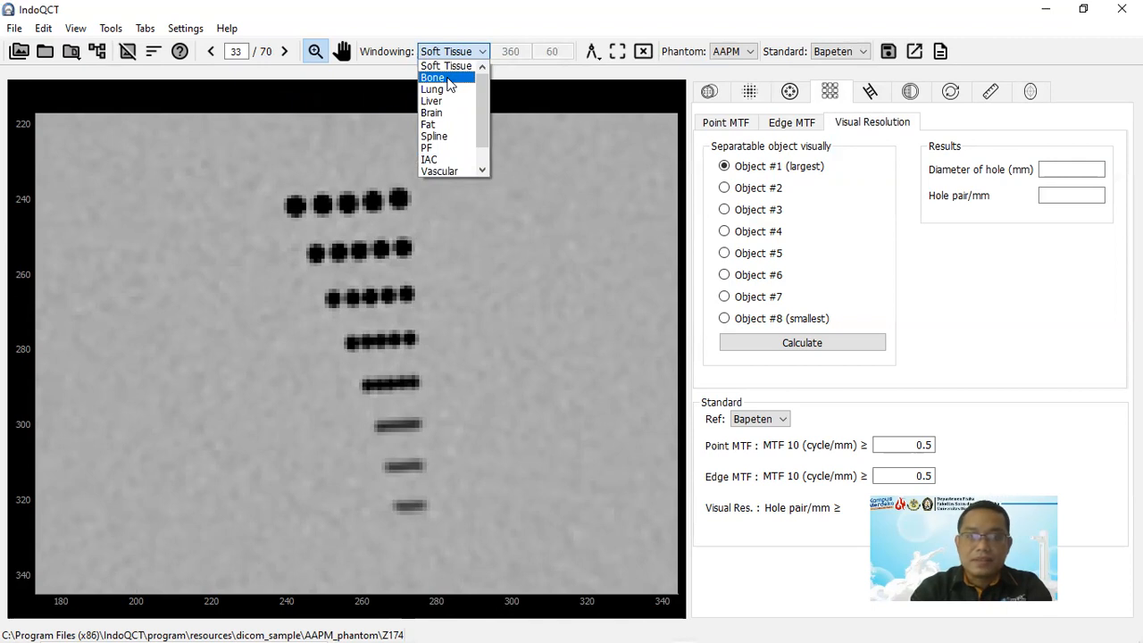
pyautogui.click(451, 80)
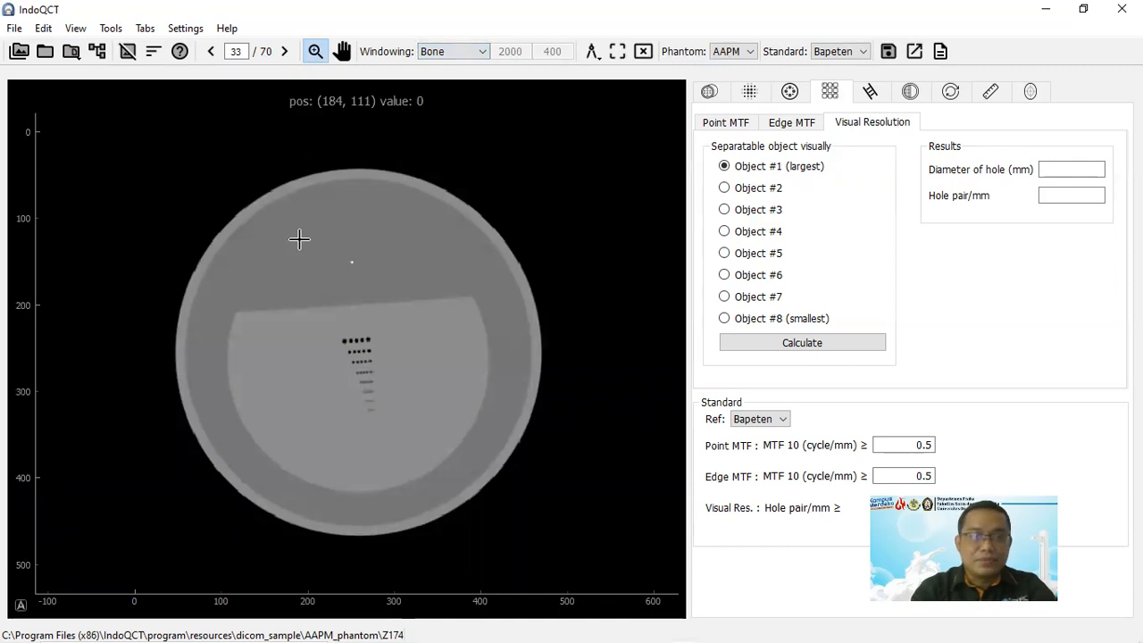
pyautogui.moveTo(330, 328); pyautogui.dragTo(403, 420)
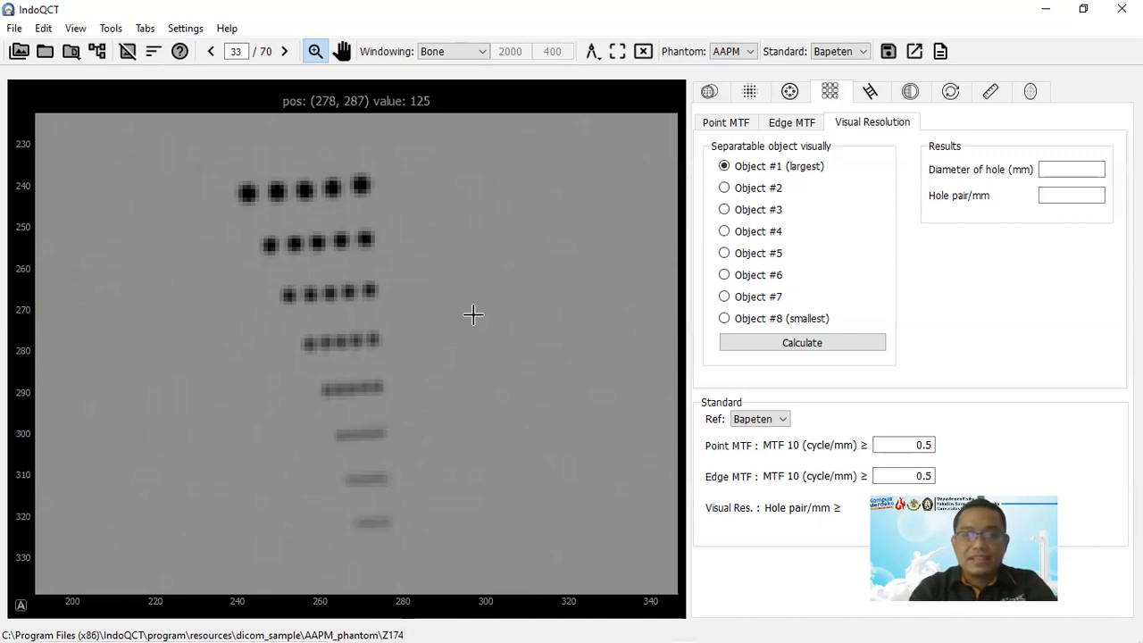
pyautogui.click(315, 54)
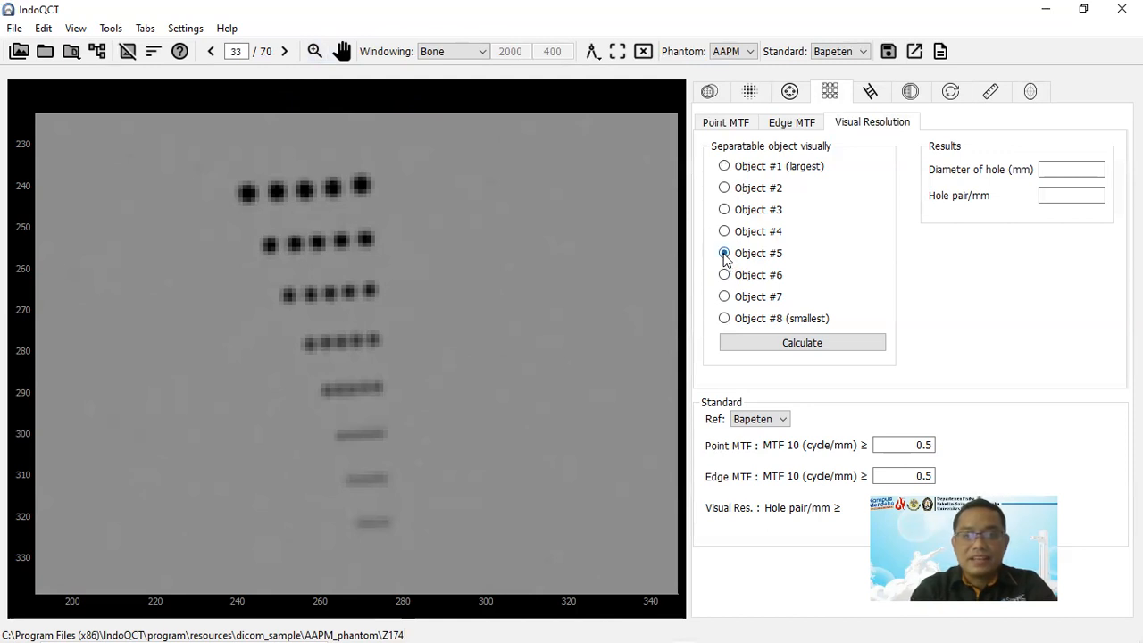
# Step: Choose Object #5 as the visually separable object and calculate the visual resolution
pyautogui.click(806, 345)
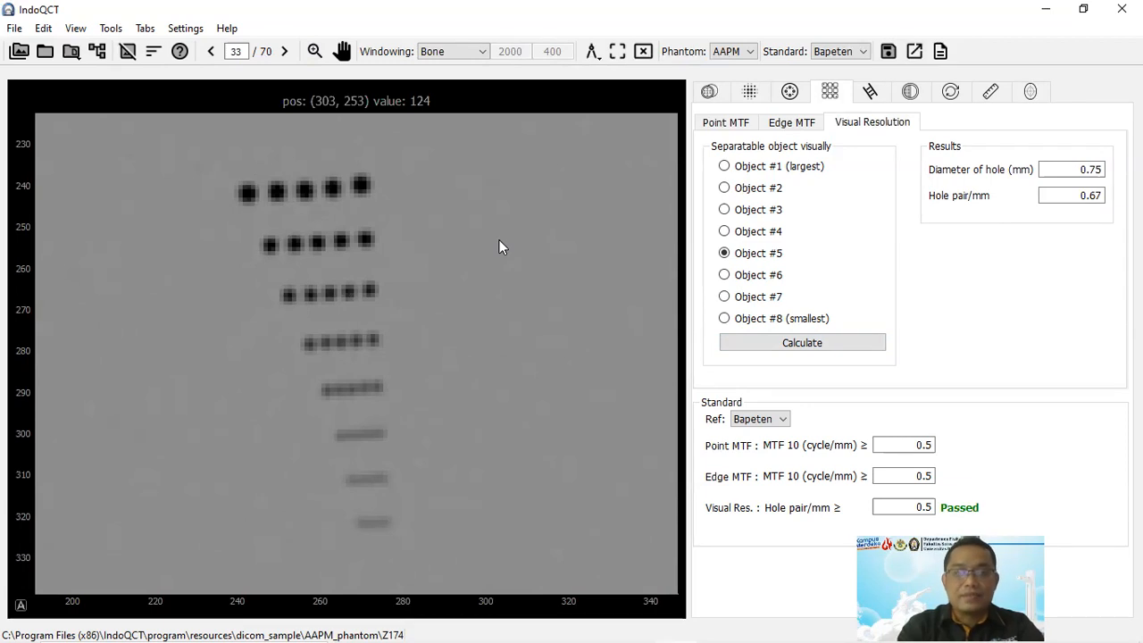
pyautogui.click(315, 53)
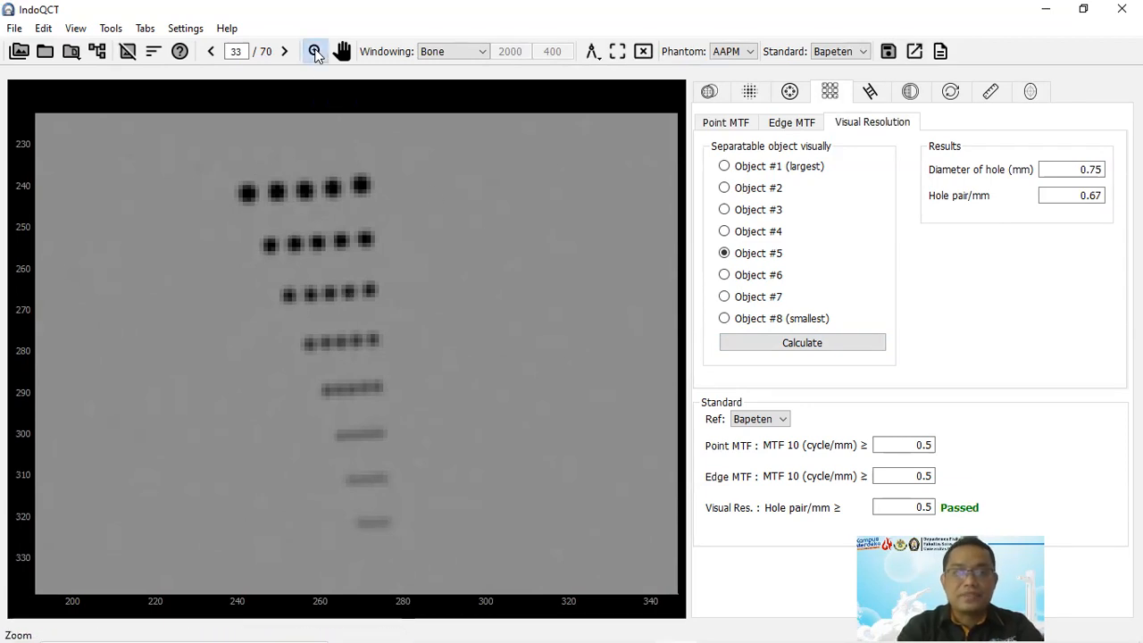
# Step: Restore the full view of the slice and set the Point MTF test's method to Manual, dismissing the ROI placement form
pyautogui.rightClick(424, 254)
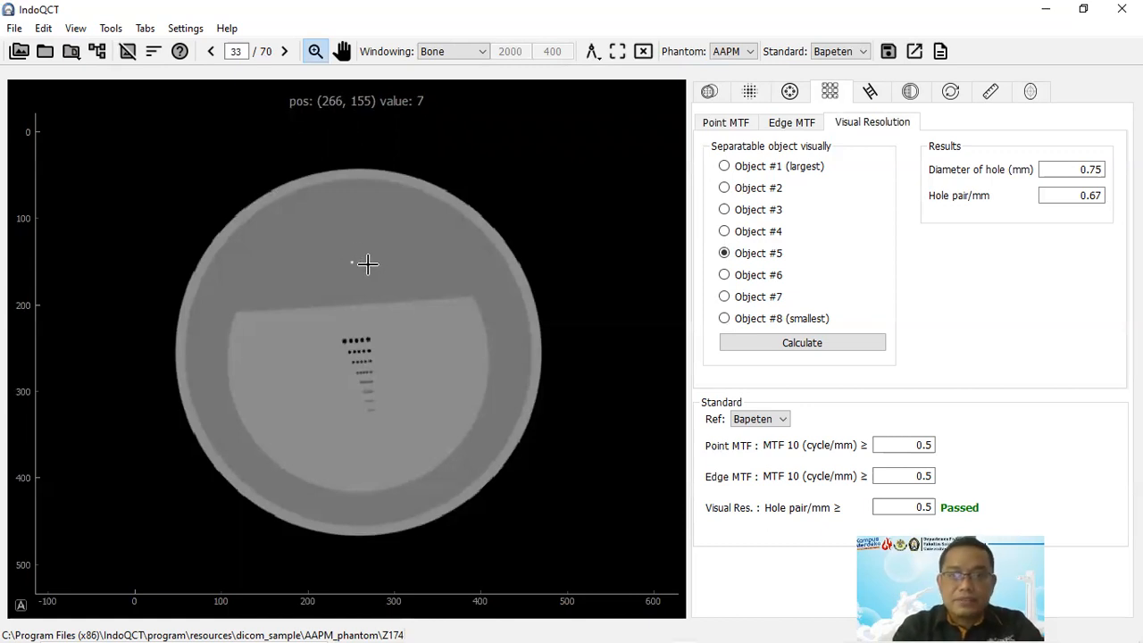
pyautogui.click(731, 122)
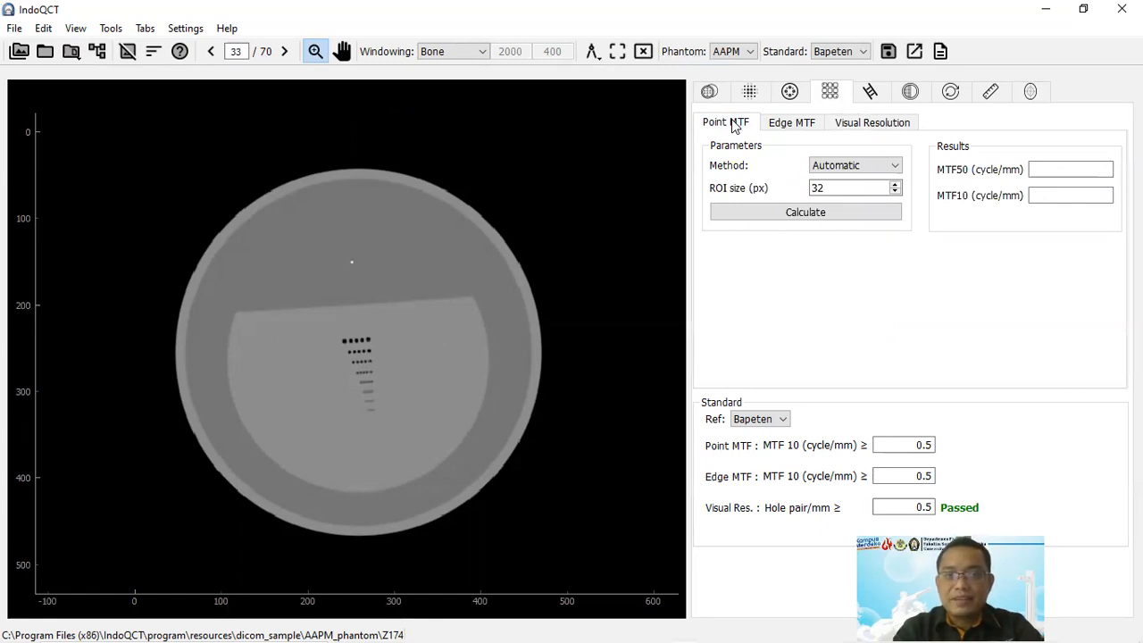
pyautogui.click(847, 166)
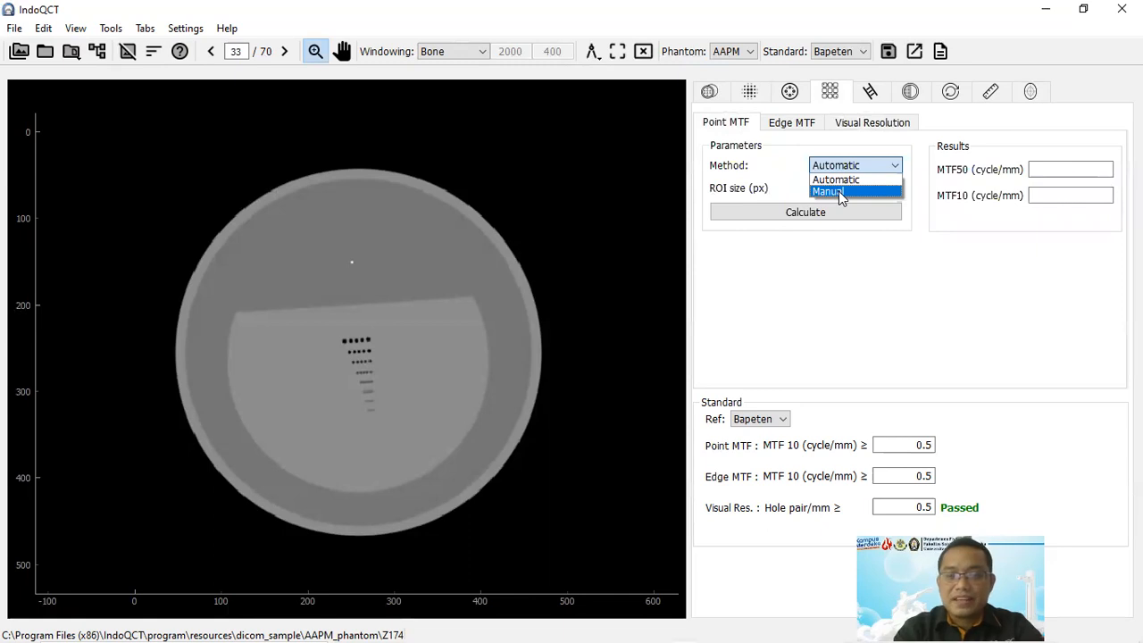
pyautogui.click(838, 191)
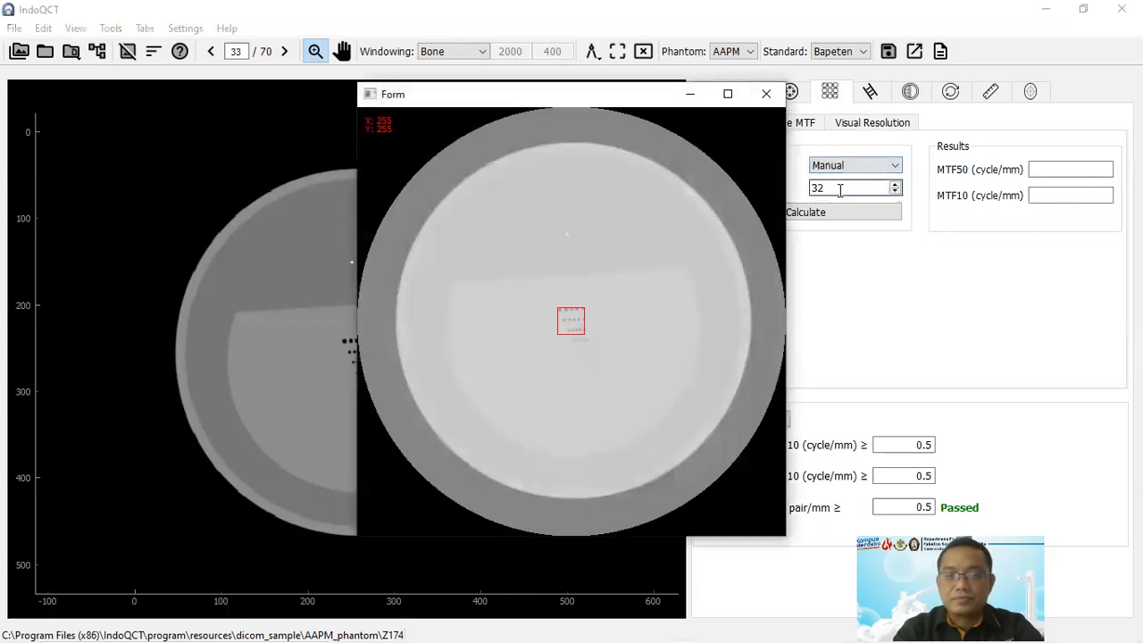
pyautogui.click(768, 94)
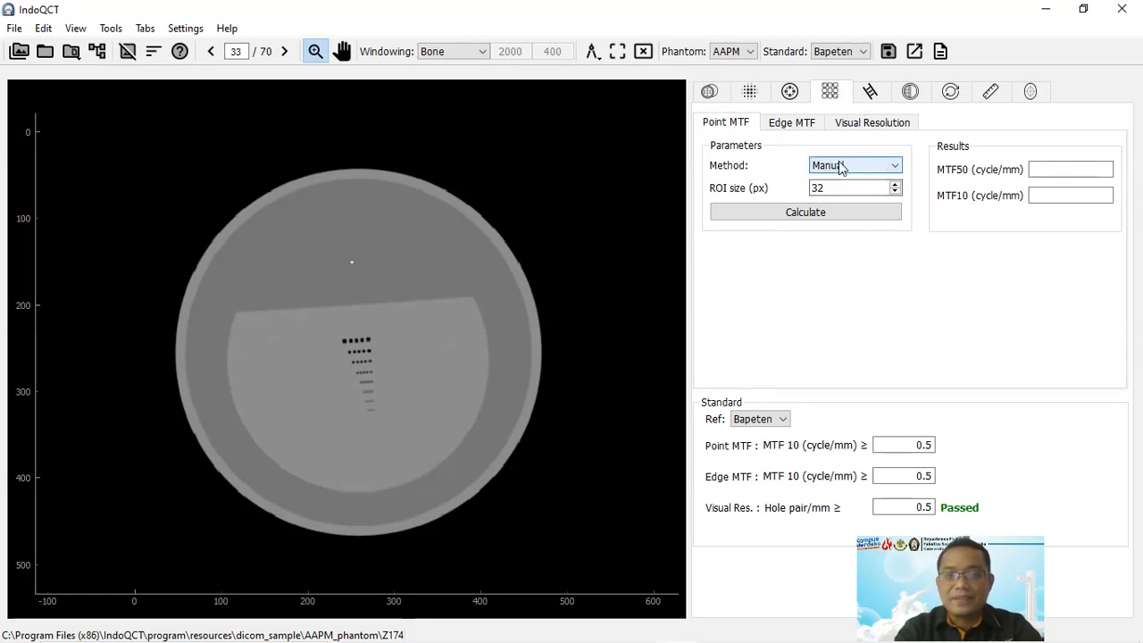
# Step: Select the Manual method again, place the 32 px ROI around the bright point at about X 251, Y 154, and calculate the point MTF
pyautogui.click(840, 168)
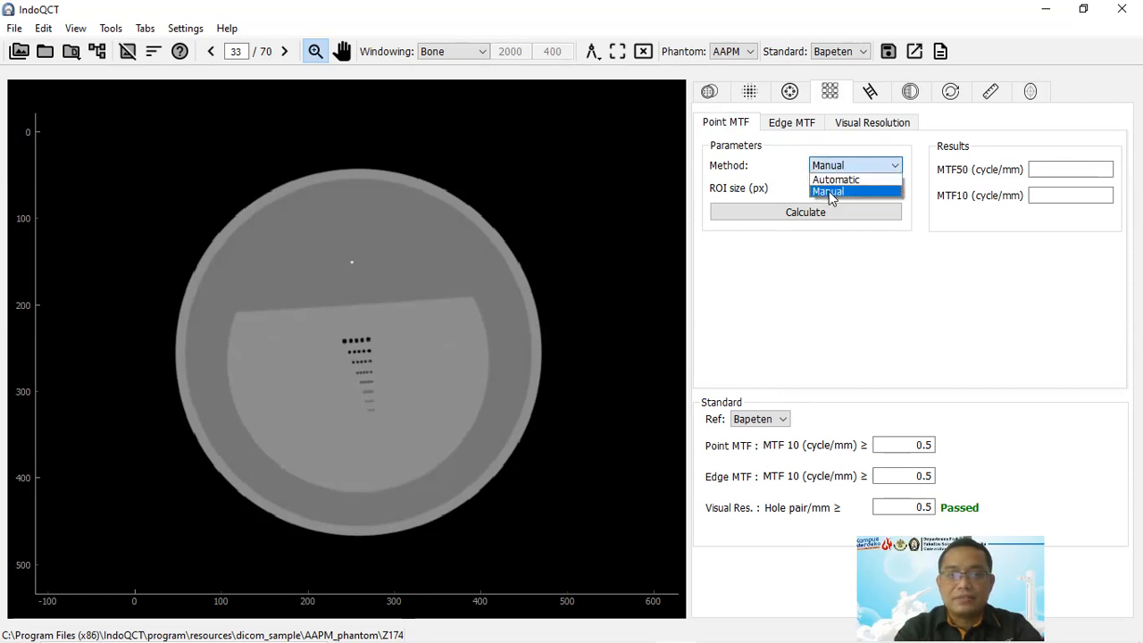
pyautogui.click(830, 192)
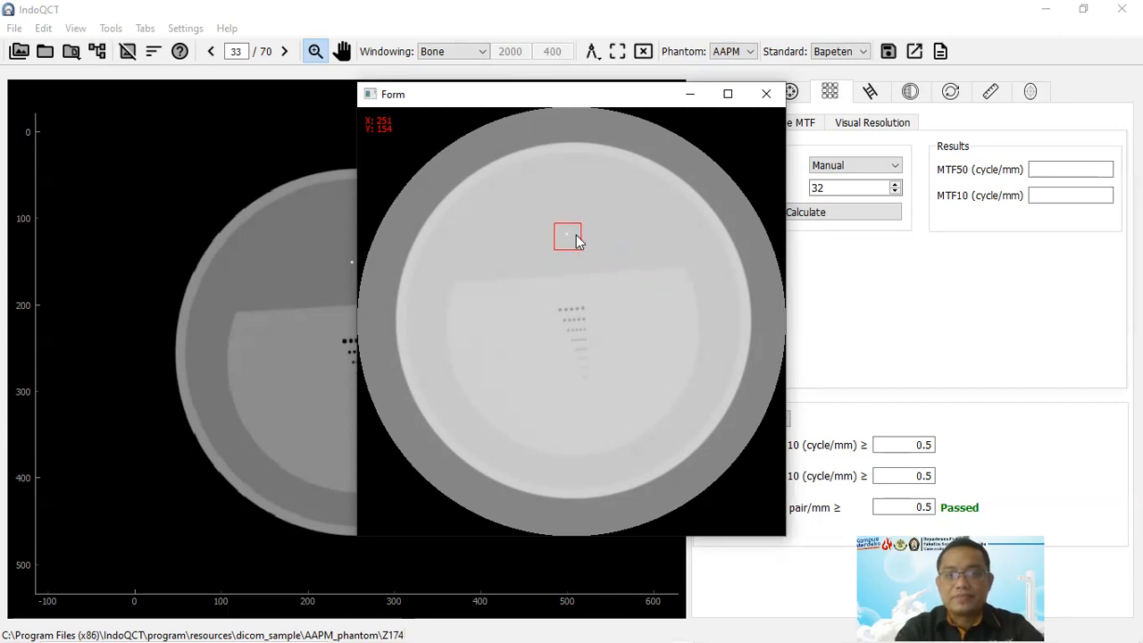
pyautogui.doubleClick(618, 93)
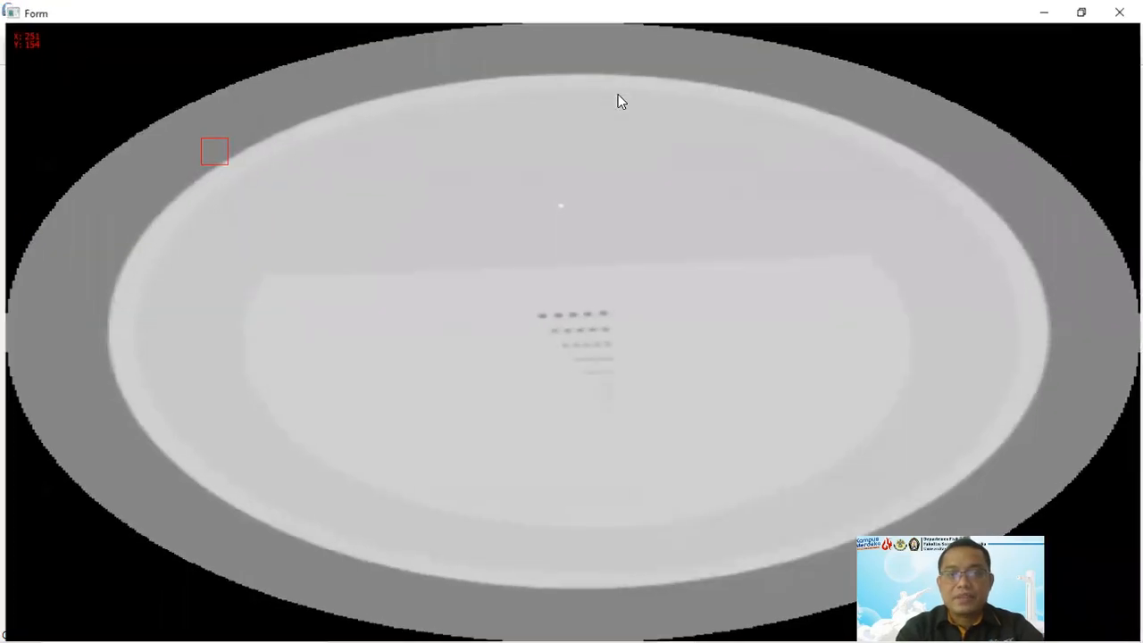
pyautogui.click(1083, 9)
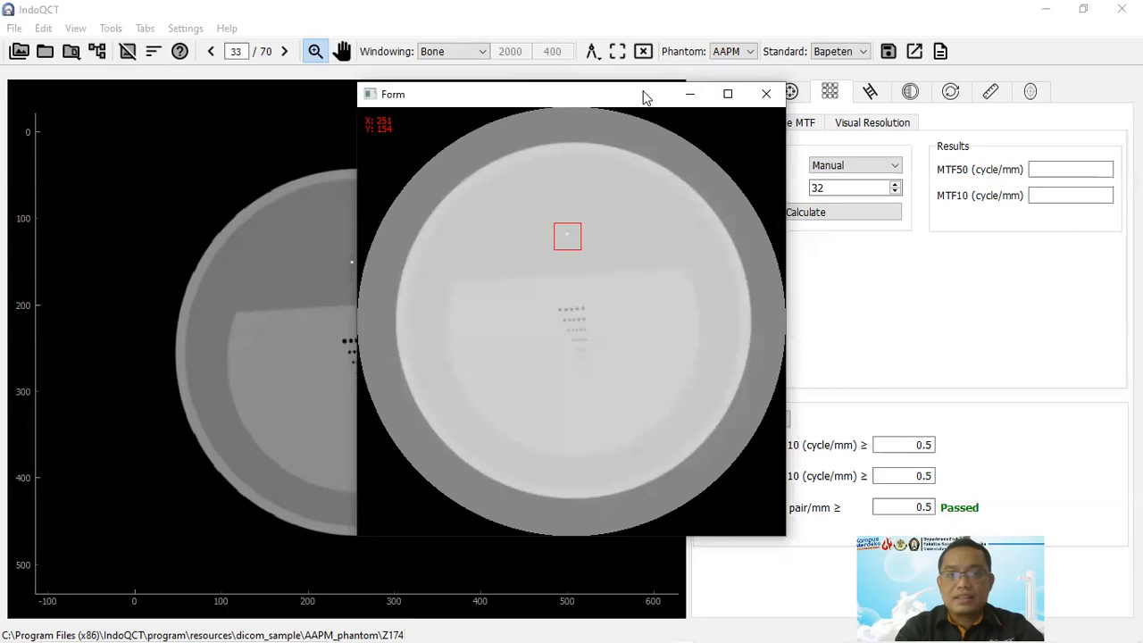
pyautogui.moveTo(628, 99); pyautogui.dragTo(469, 112)
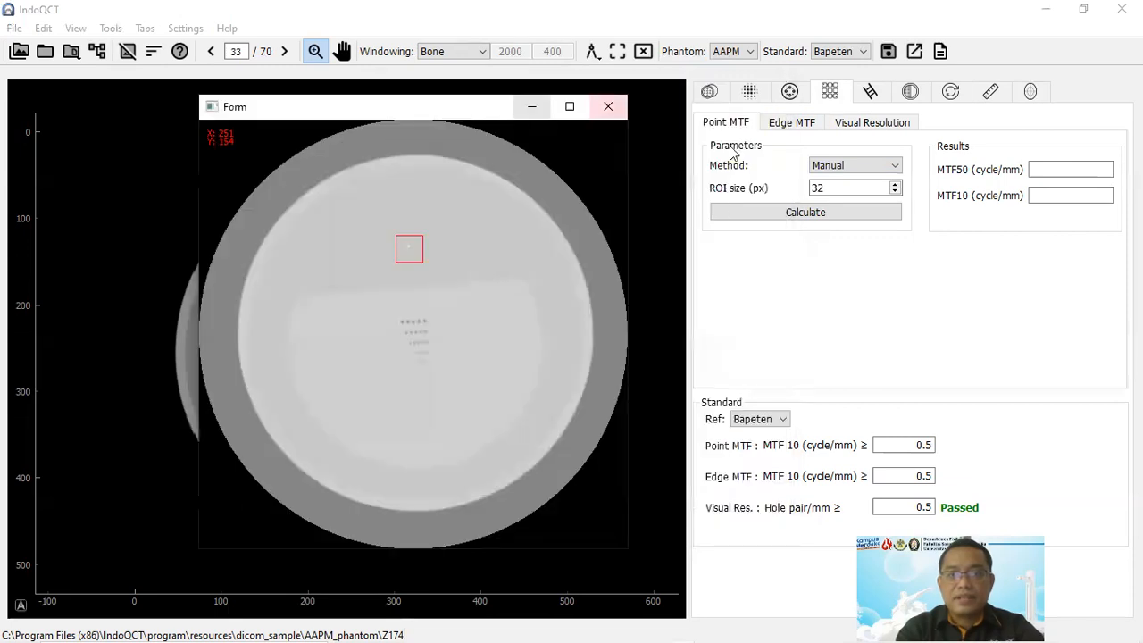
pyautogui.click(771, 211)
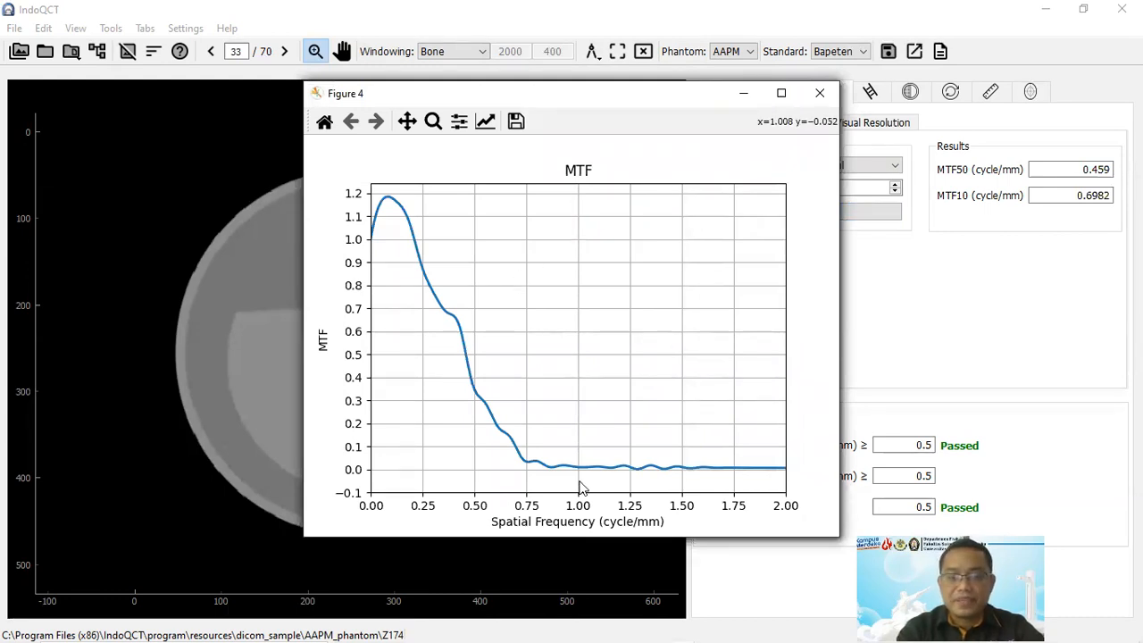
# Step: Examine the ROI placement in the form and Figure 1, and the enlarged bright point in Figure 2
pyautogui.moveTo(657, 636)
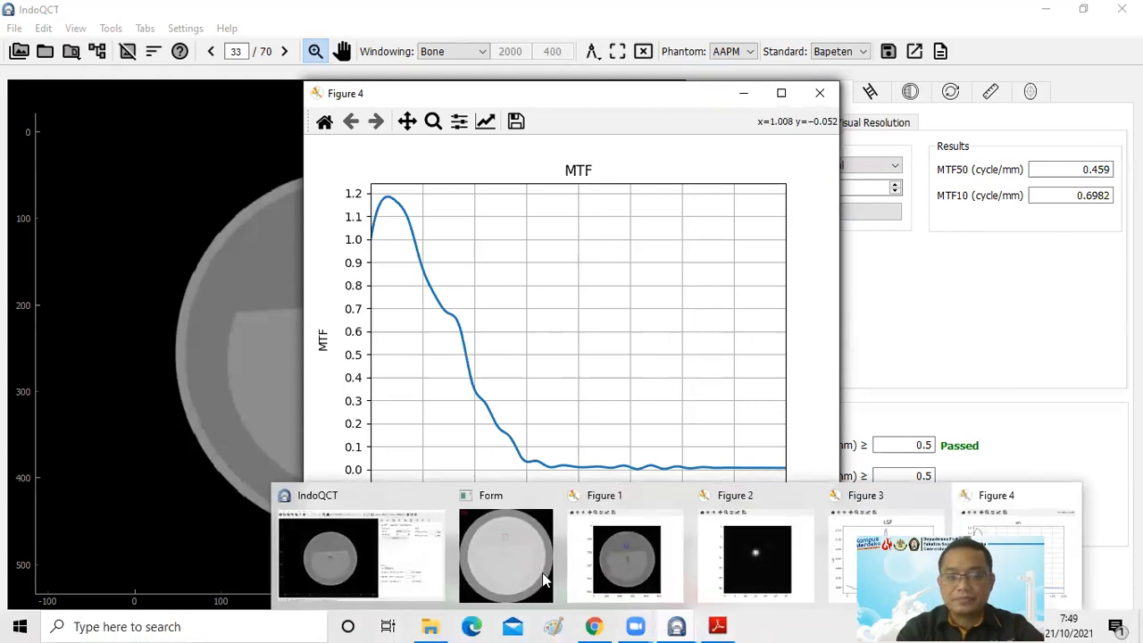
pyautogui.click(512, 559)
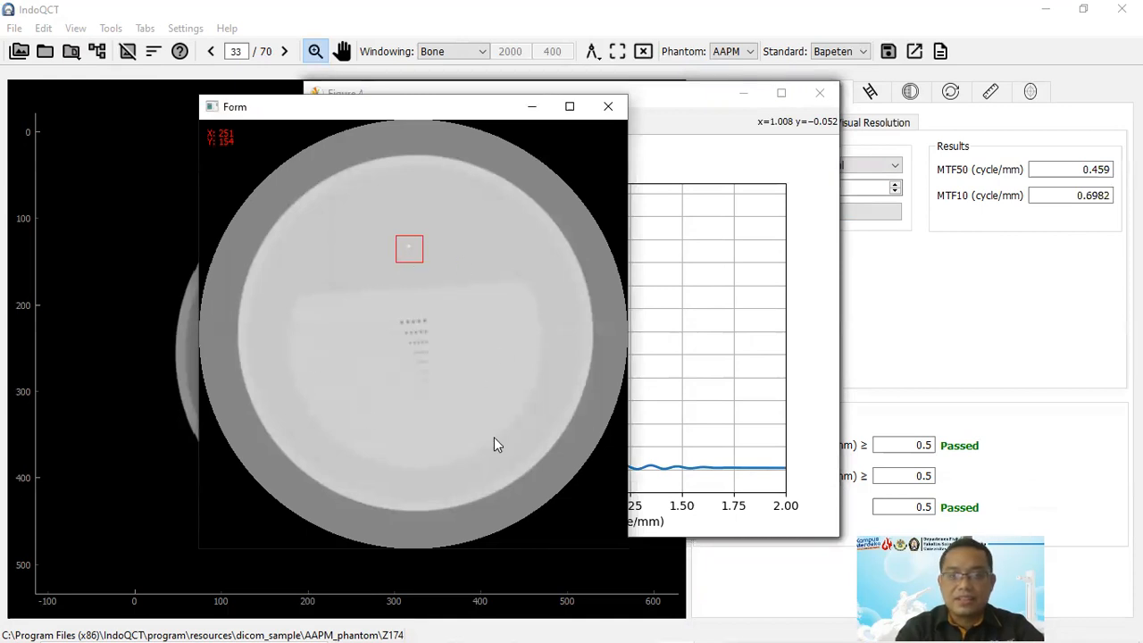
pyautogui.moveTo(623, 622)
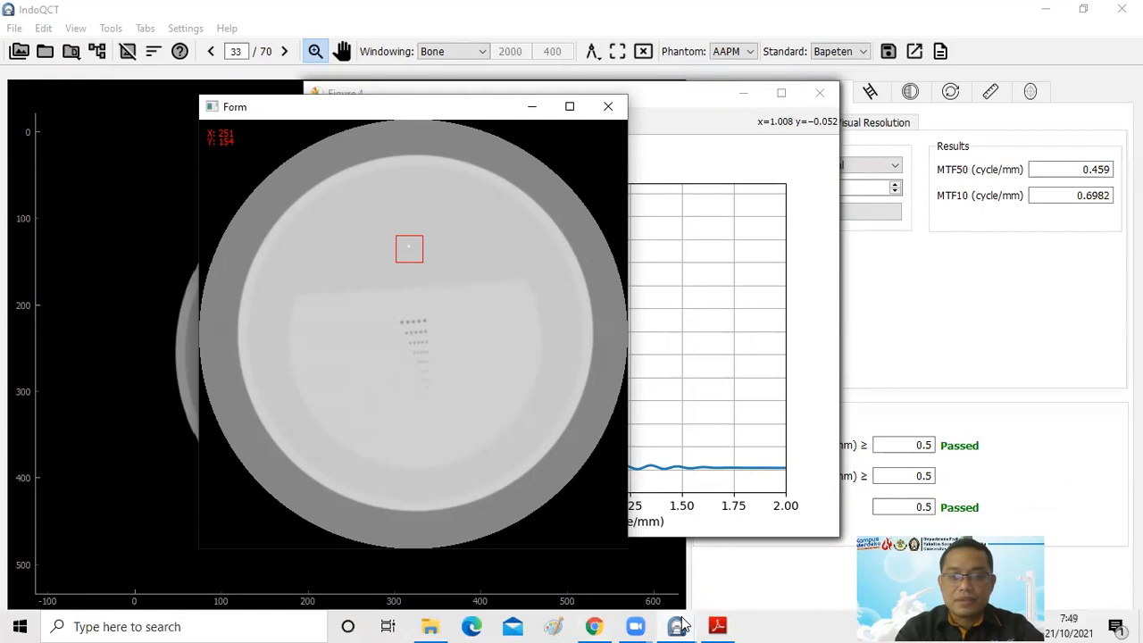
pyautogui.moveTo(681, 622)
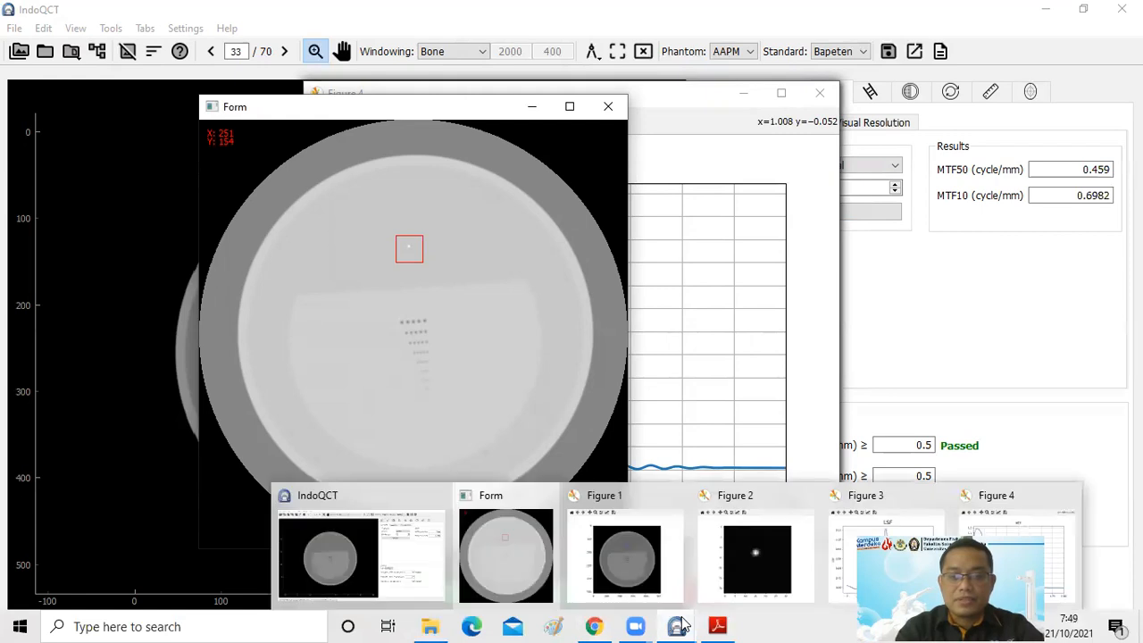
pyautogui.click(639, 572)
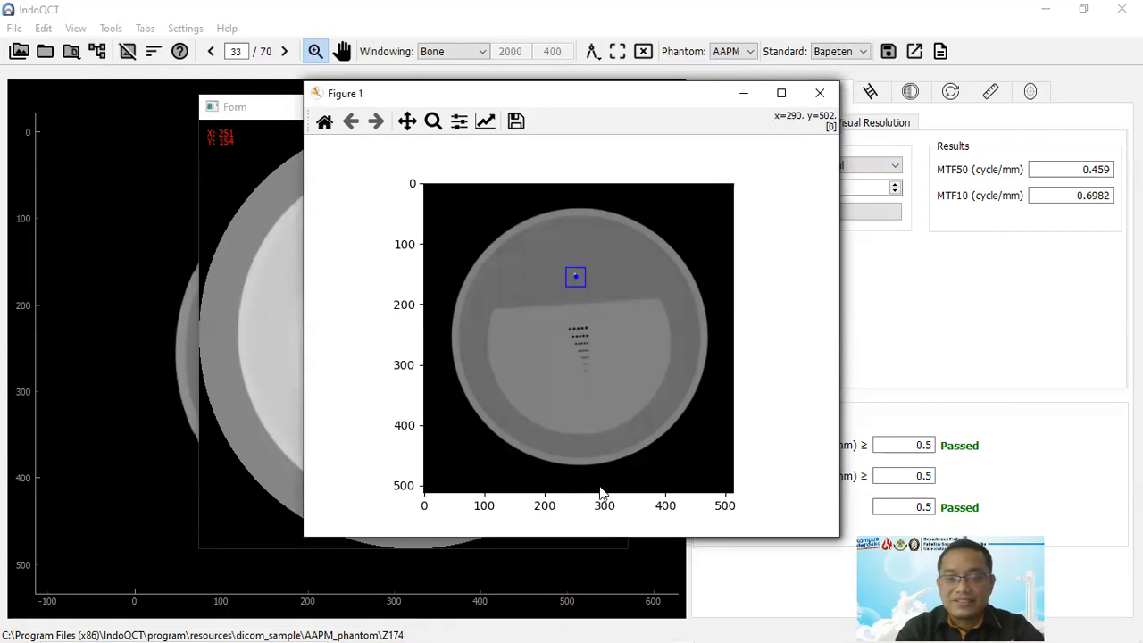
pyautogui.moveTo(671, 625)
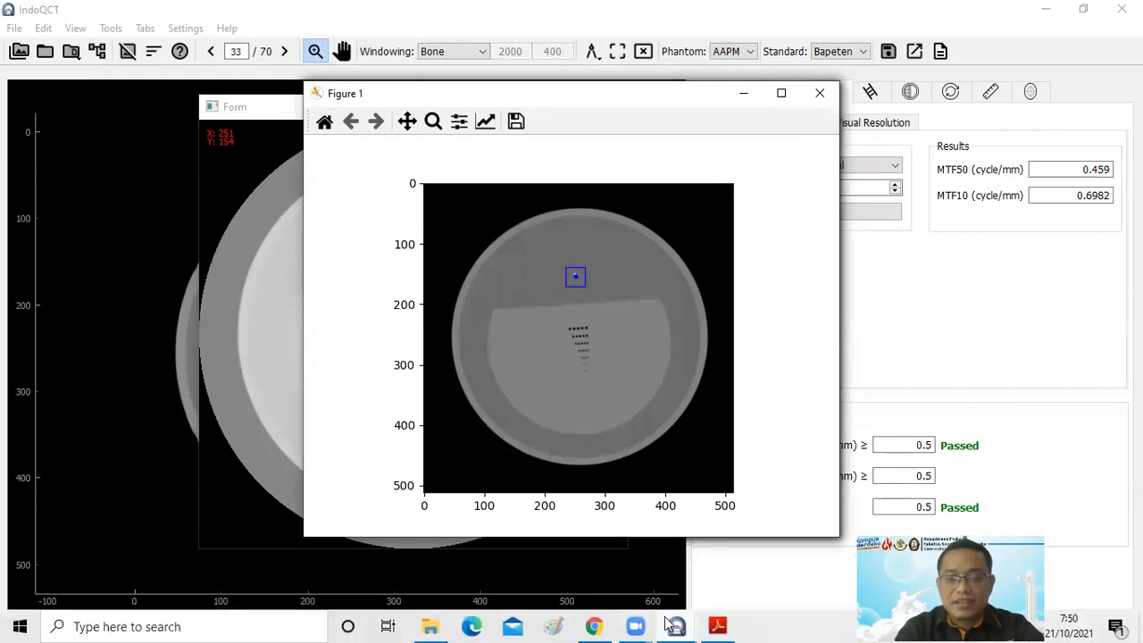
pyautogui.click(743, 557)
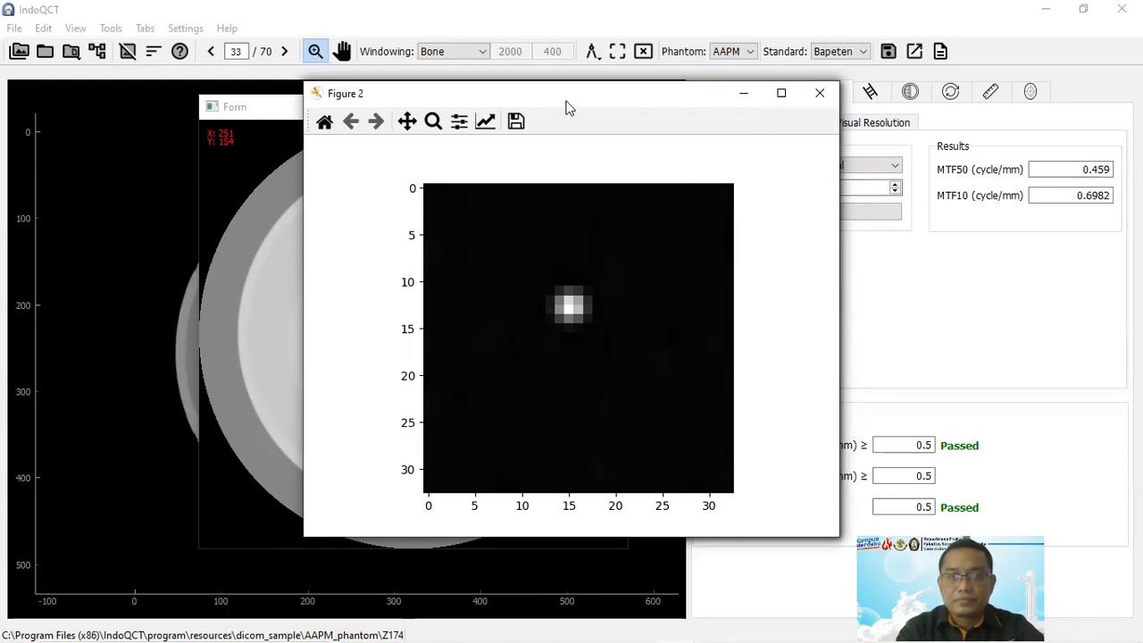
pyautogui.moveTo(569, 91); pyautogui.dragTo(378, 86)
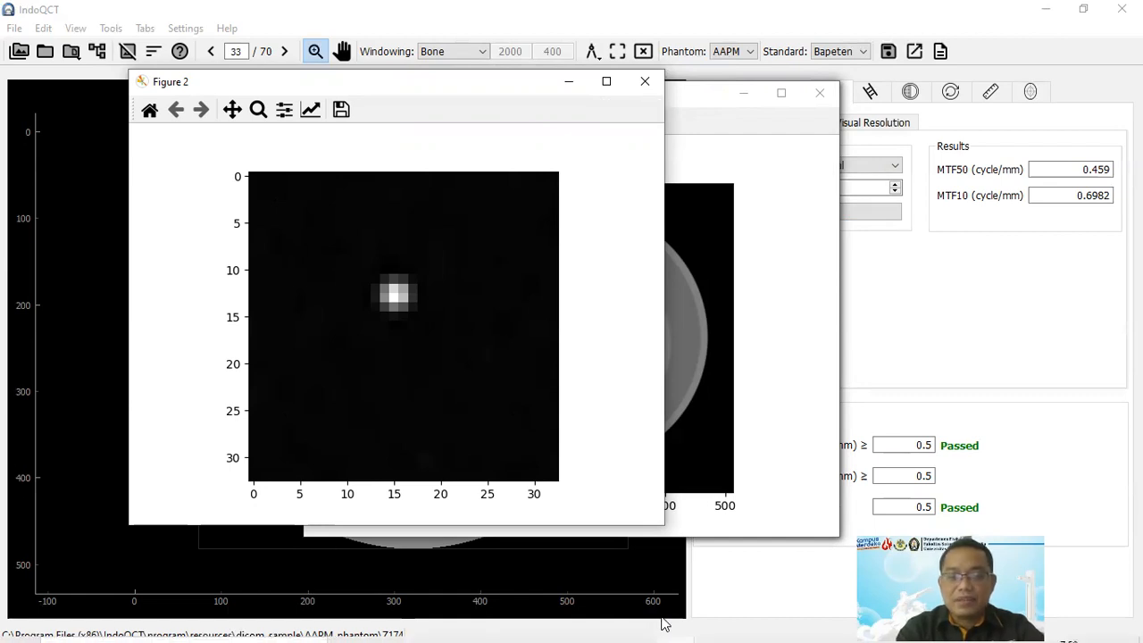
# Step: Bring up the LSF plot and arrange it beside the enlarged point image for comparison
pyautogui.moveTo(676, 626)
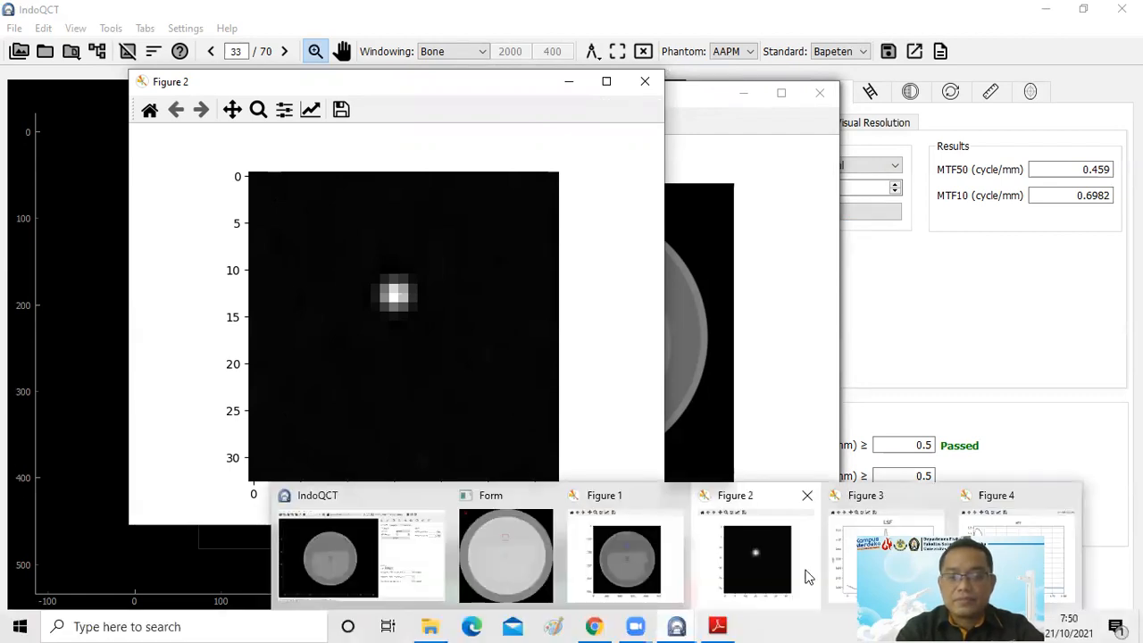
pyautogui.click(853, 564)
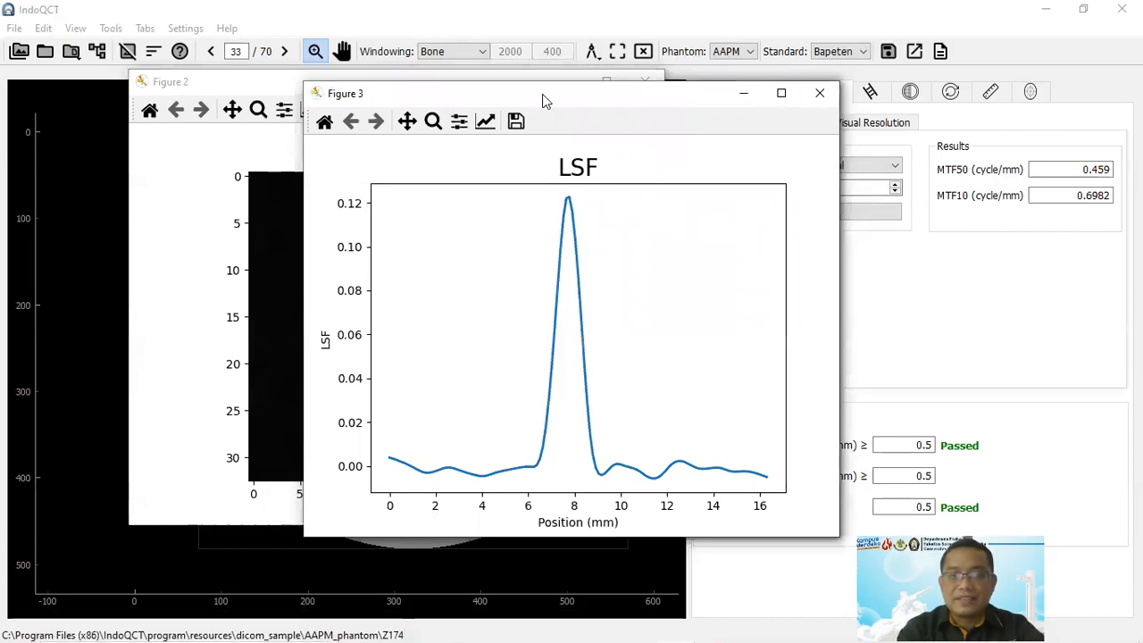
pyautogui.moveTo(544, 92); pyautogui.dragTo(812, 96)
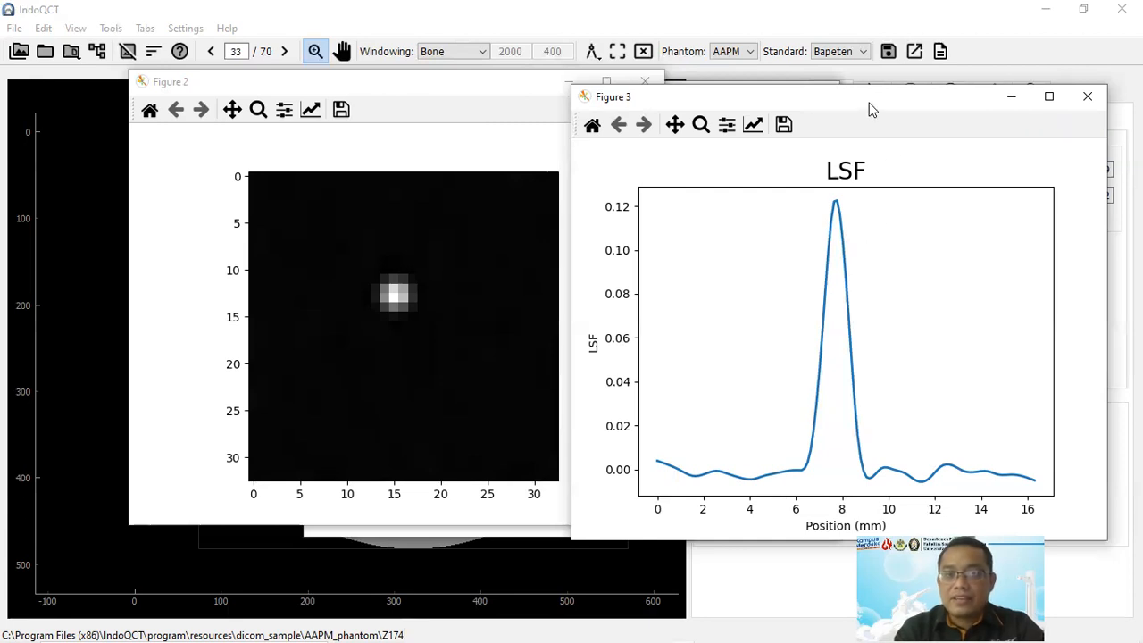
pyautogui.moveTo(862, 102); pyautogui.dragTo(758, 68)
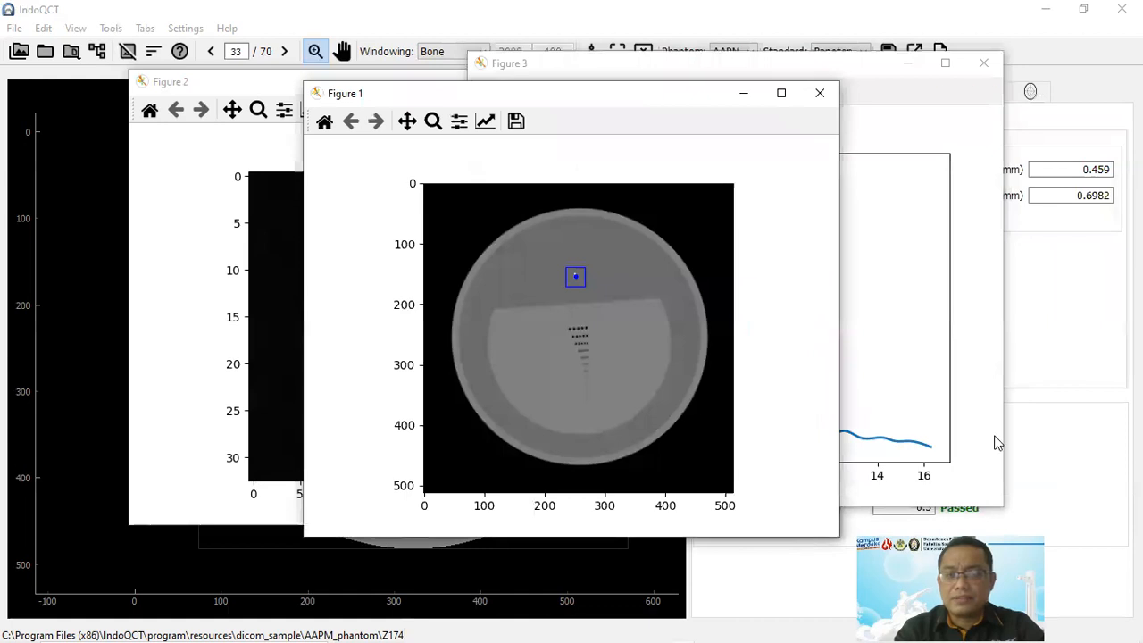
# Step: Review the MTF curve, and compare the Point MTF results with the Visual Resolution results in the main window
pyautogui.click(997, 443)
pyautogui.moveTo(681, 625)
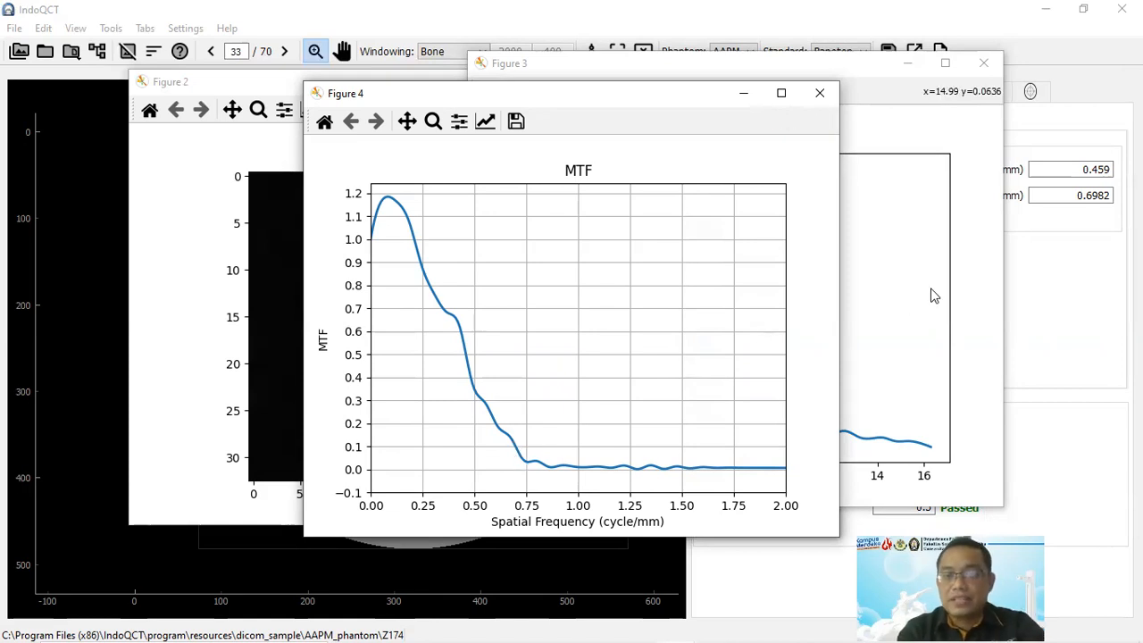
pyautogui.click(1034, 309)
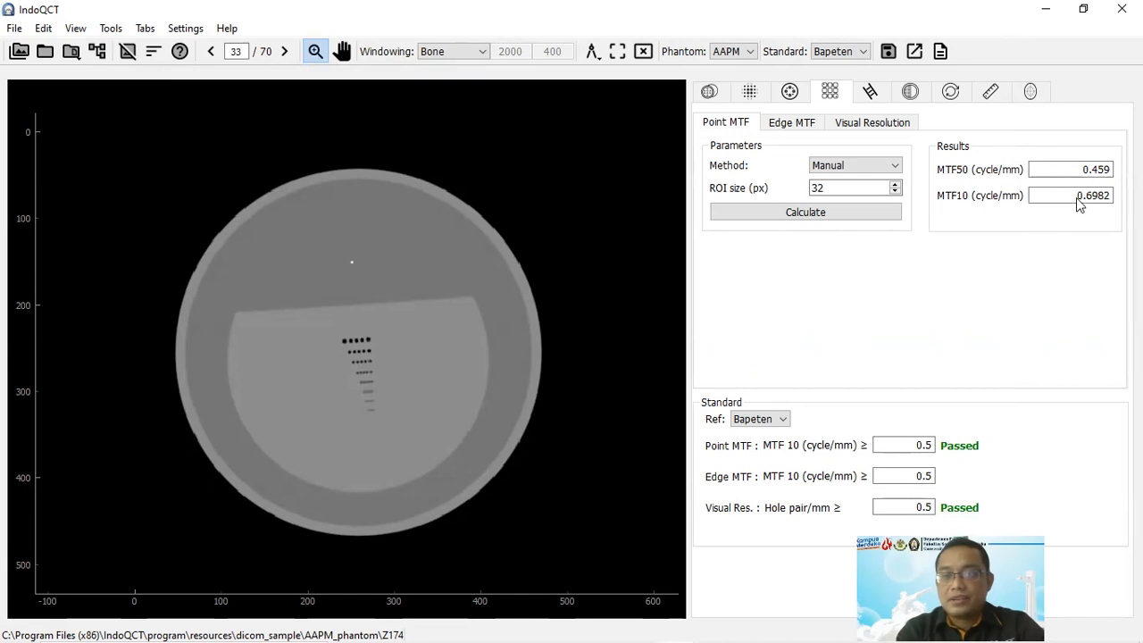
pyautogui.click(887, 131)
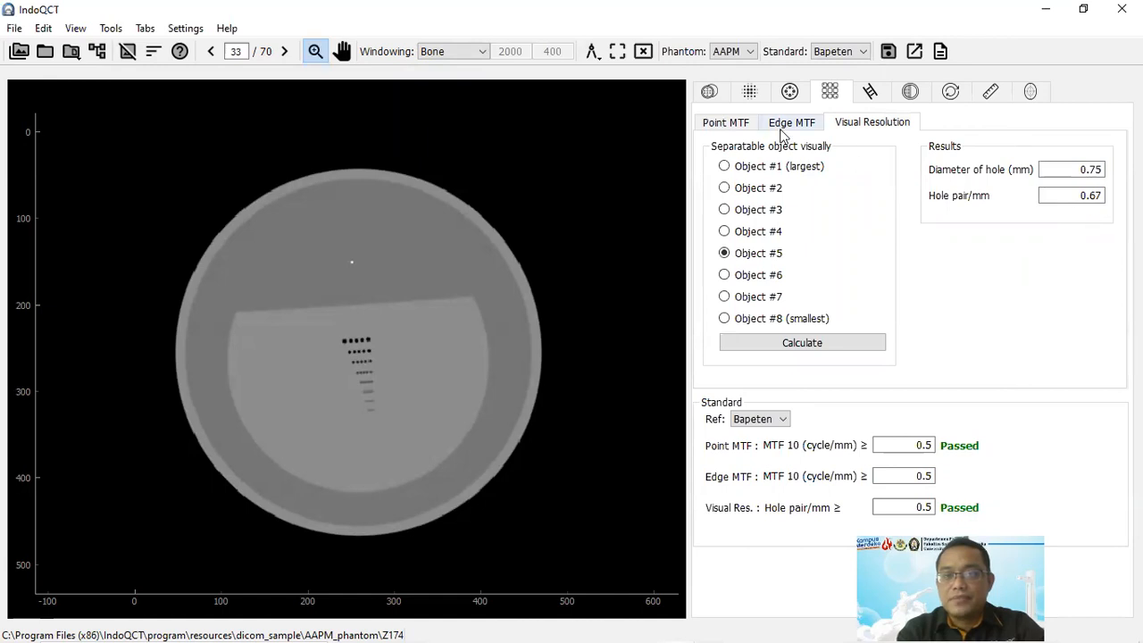
pyautogui.click(729, 125)
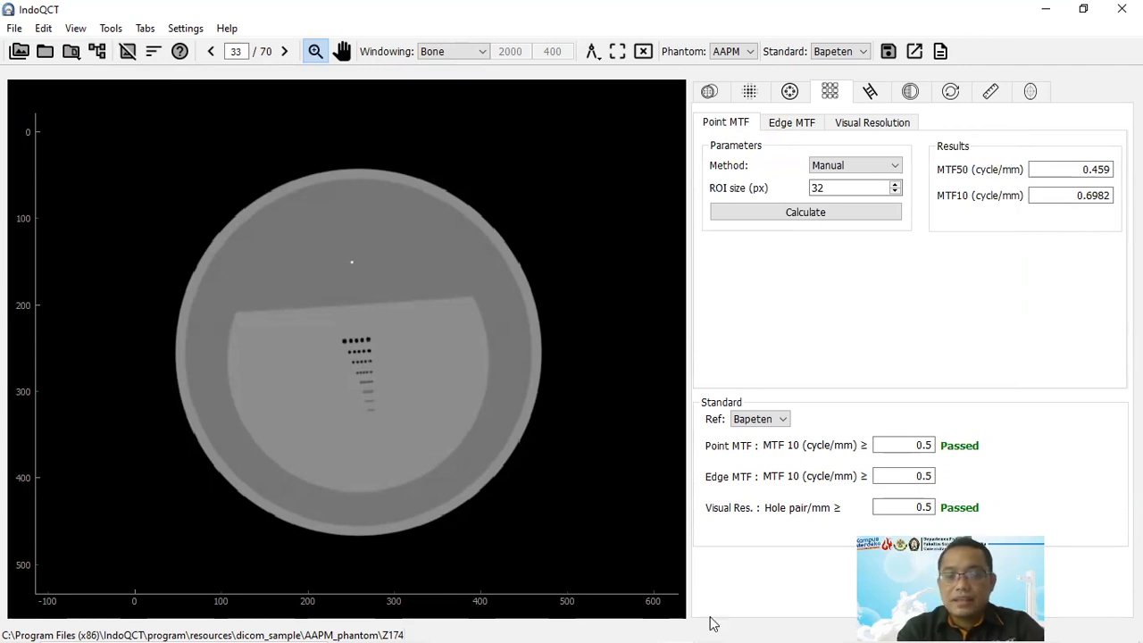
# Step: Close the ROI placement form and all four result figures of the manual point MTF calculation
pyautogui.moveTo(652, 625)
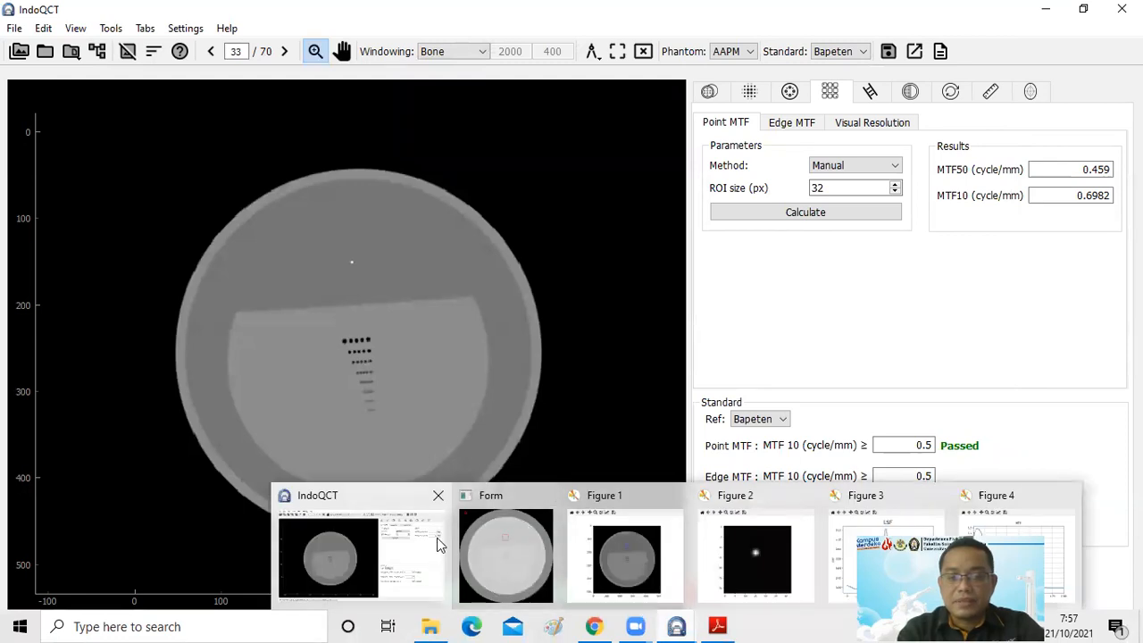
pyautogui.click(545, 499)
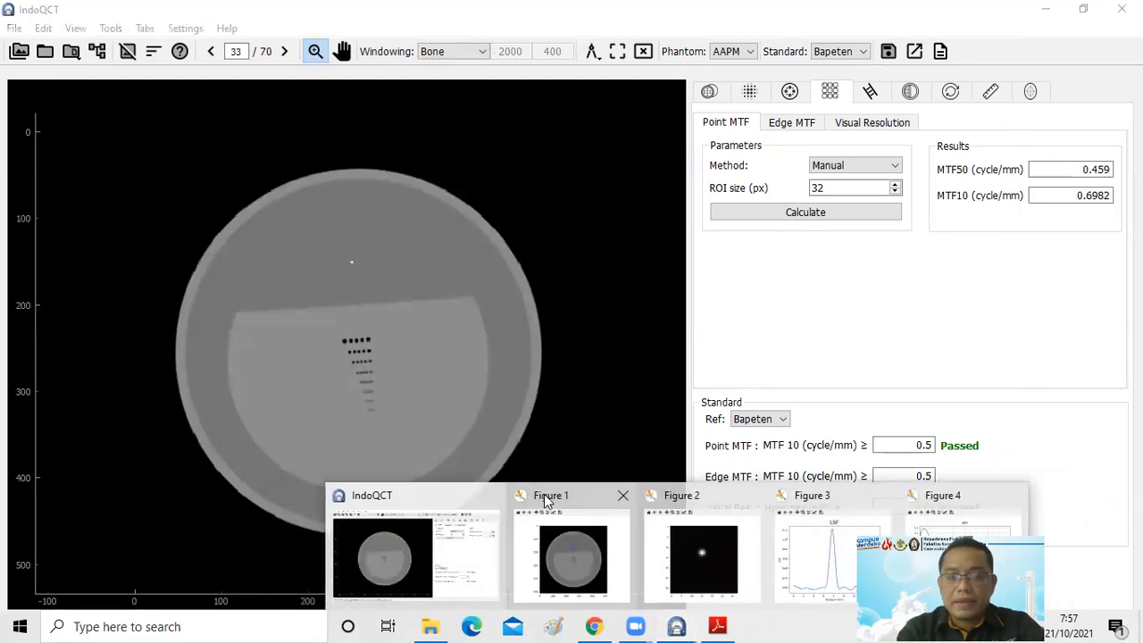
pyautogui.click(624, 496)
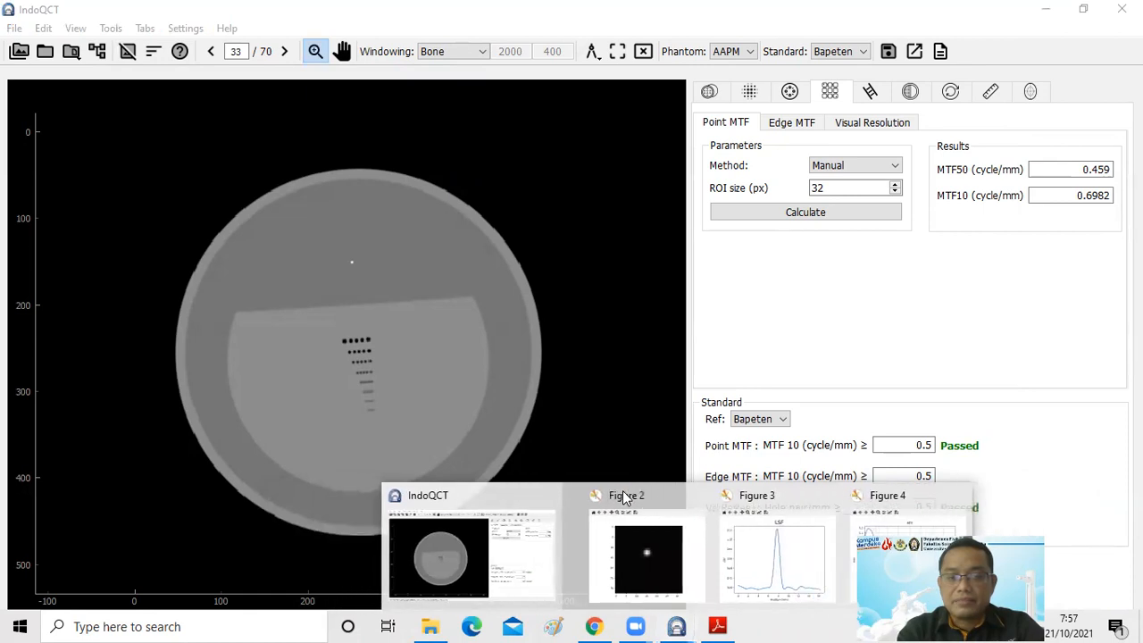
pyautogui.click(685, 495)
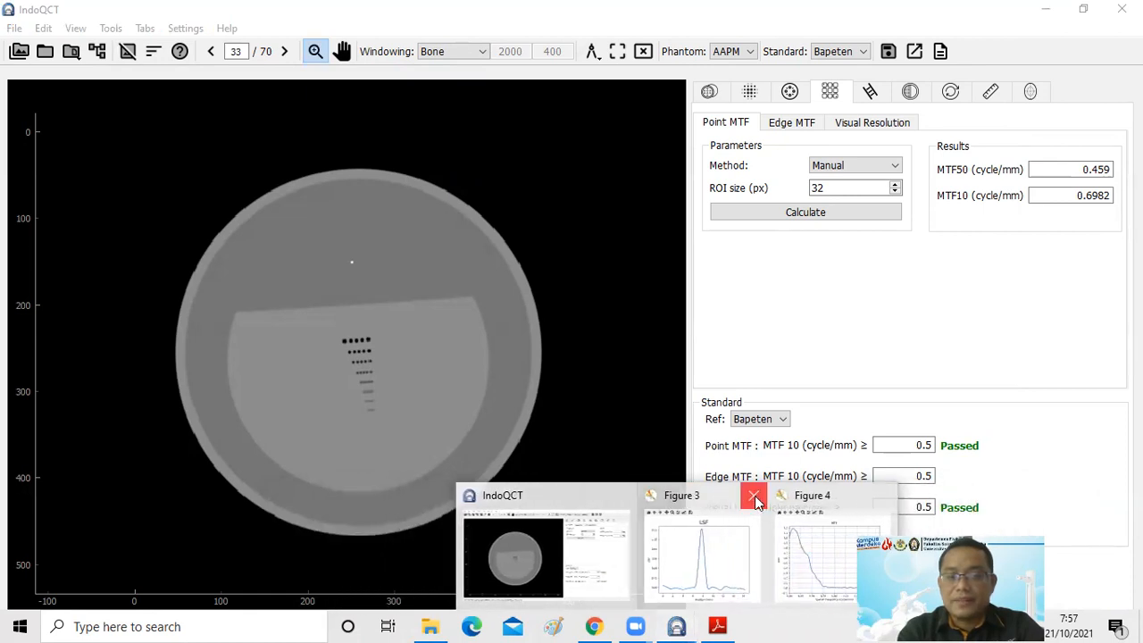
pyautogui.click(753, 500)
pyautogui.click(814, 502)
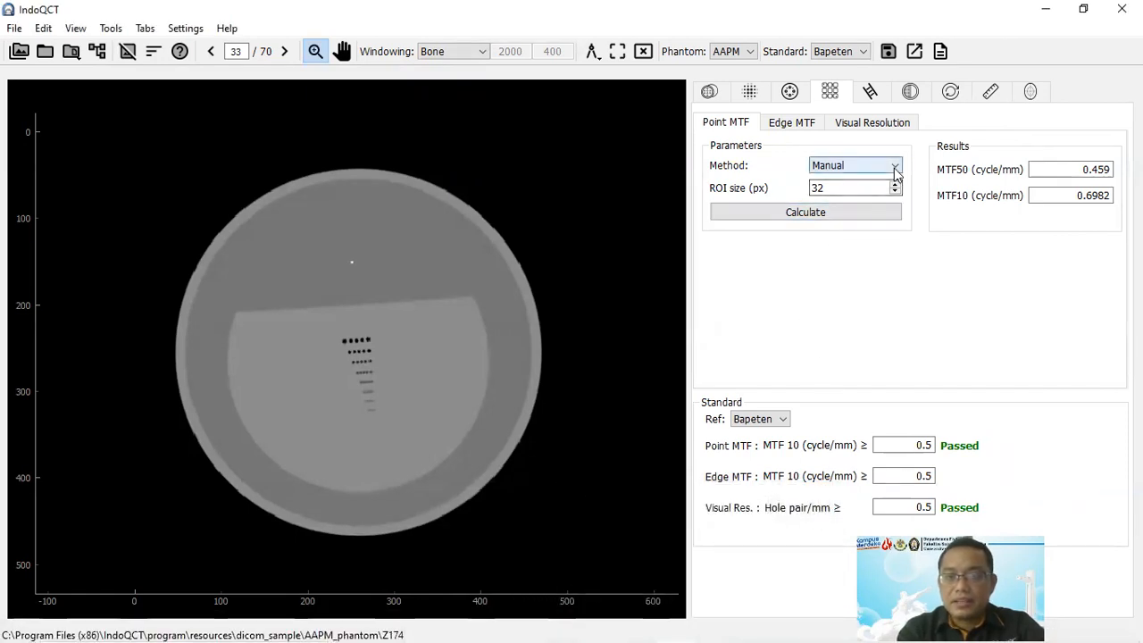
# Step: Set the Point MTF method to Automatic, calculate the MTF, and move its plot aside to uncover the LSF plot
pyautogui.click(895, 170)
pyautogui.click(862, 179)
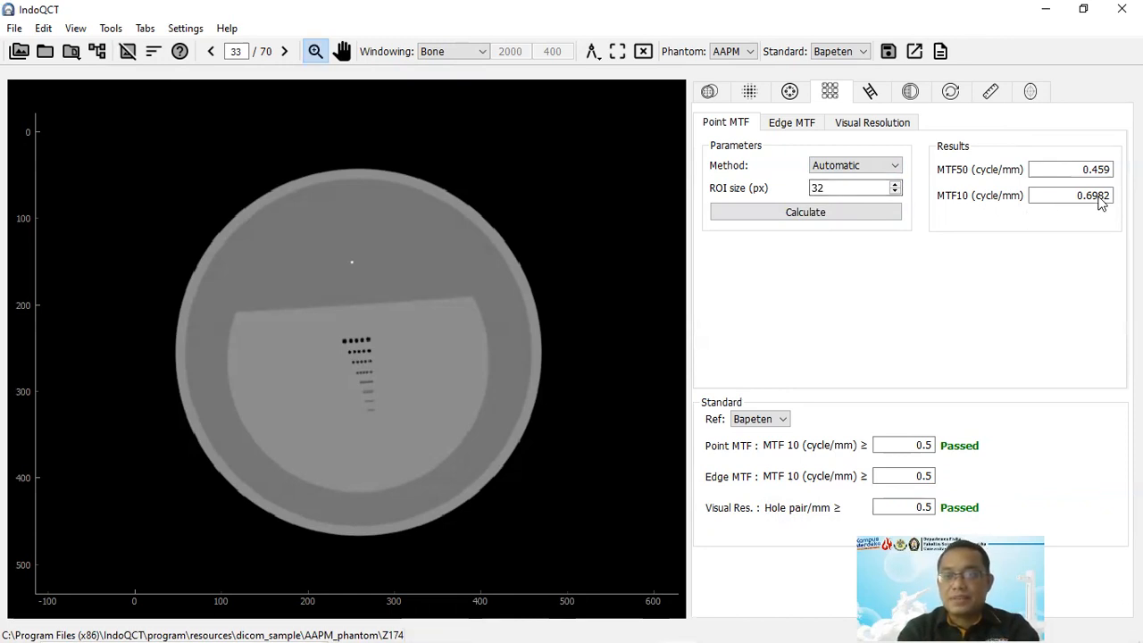
pyautogui.click(815, 218)
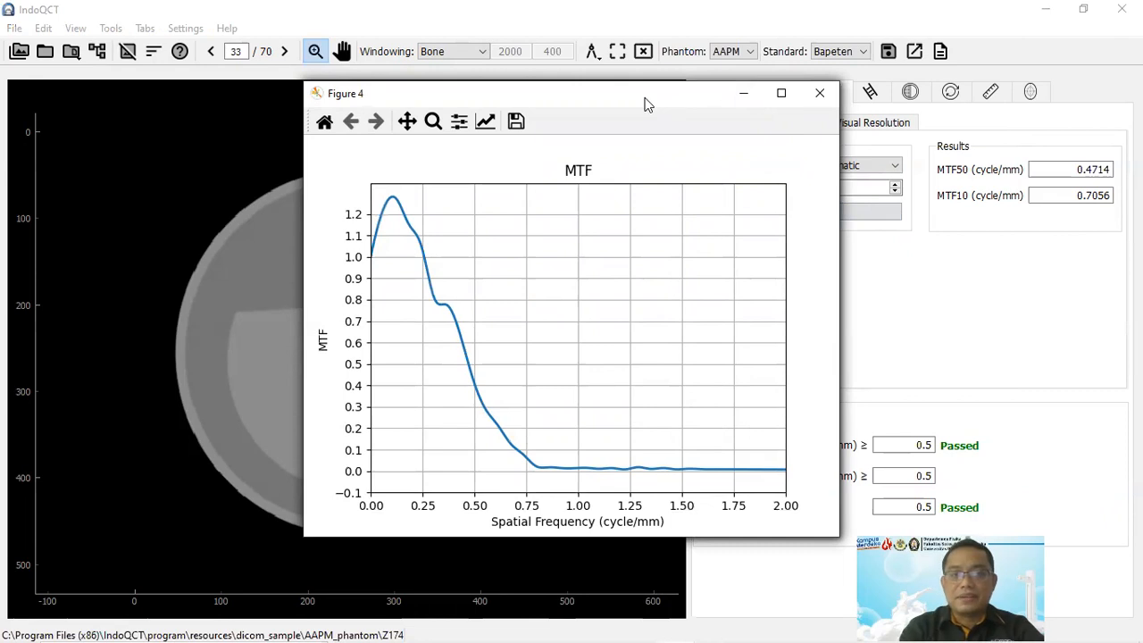
pyautogui.moveTo(656, 100); pyautogui.dragTo(846, 185)
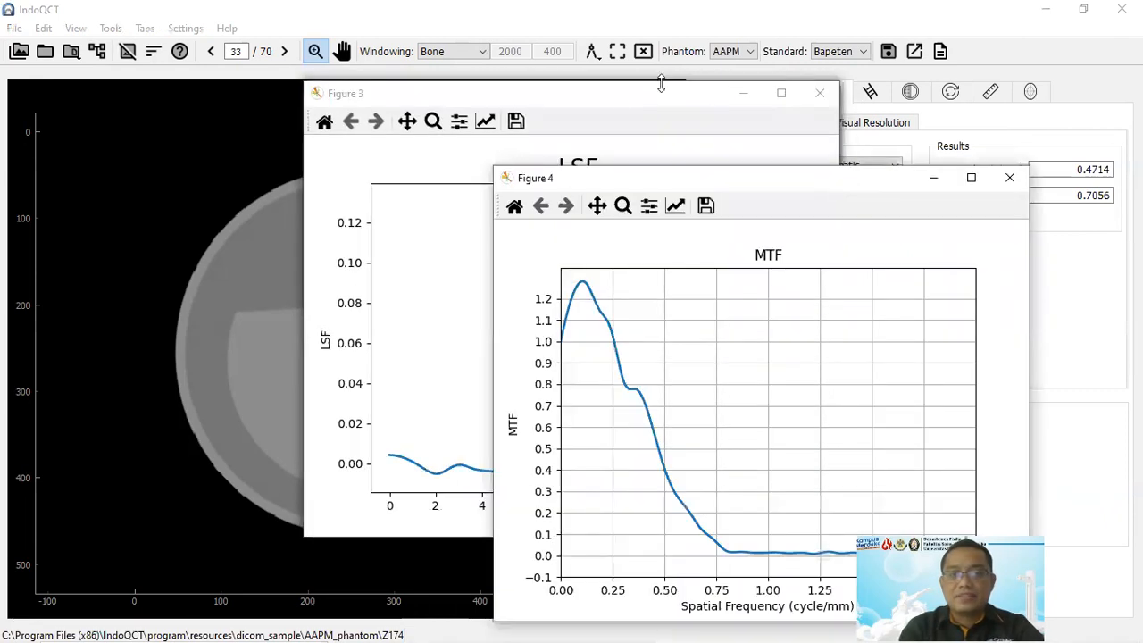
# Step: Review the LSF plot, and examine the automatic ROI on the phantom image in Figure 1, enlarged around the point and maximized
pyautogui.click(598, 104)
pyautogui.moveTo(589, 625)
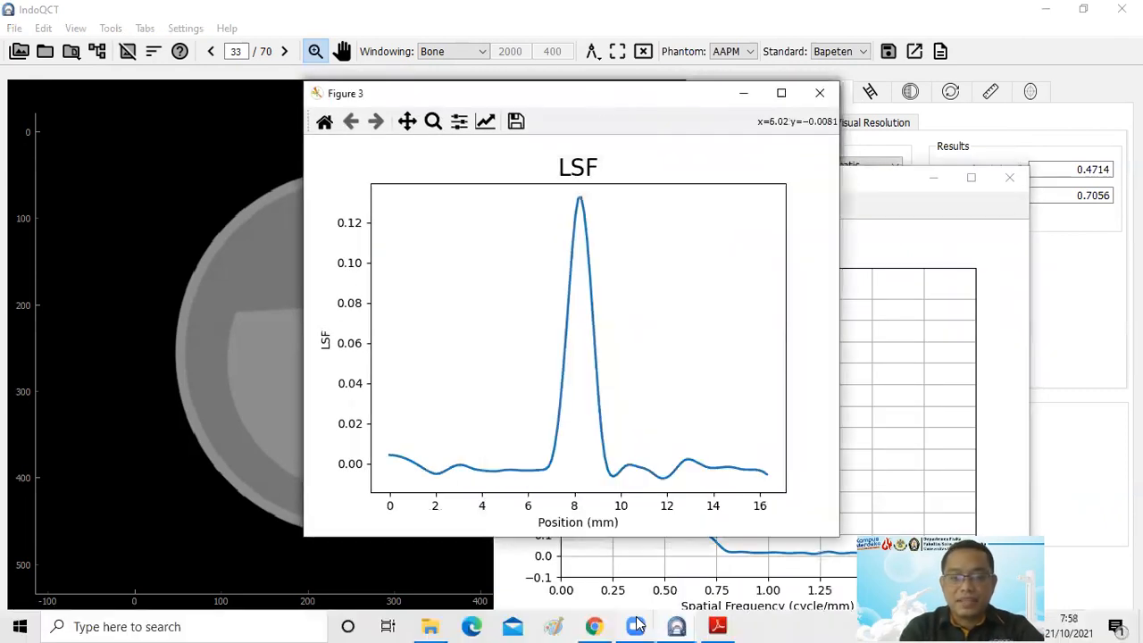
pyautogui.moveTo(676, 625)
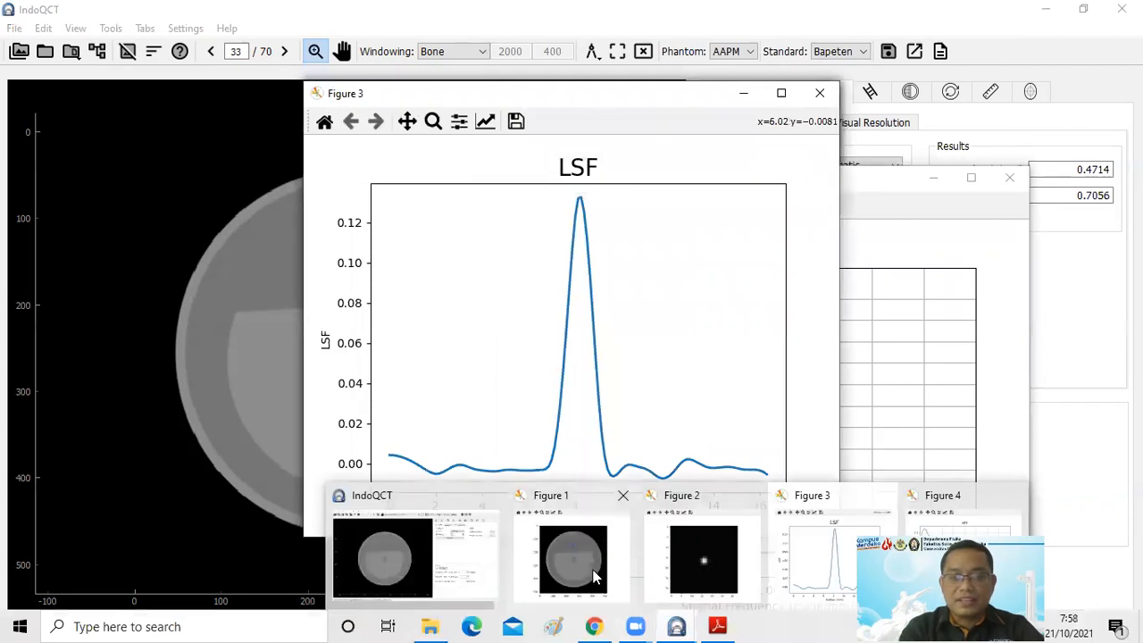
pyautogui.click(598, 579)
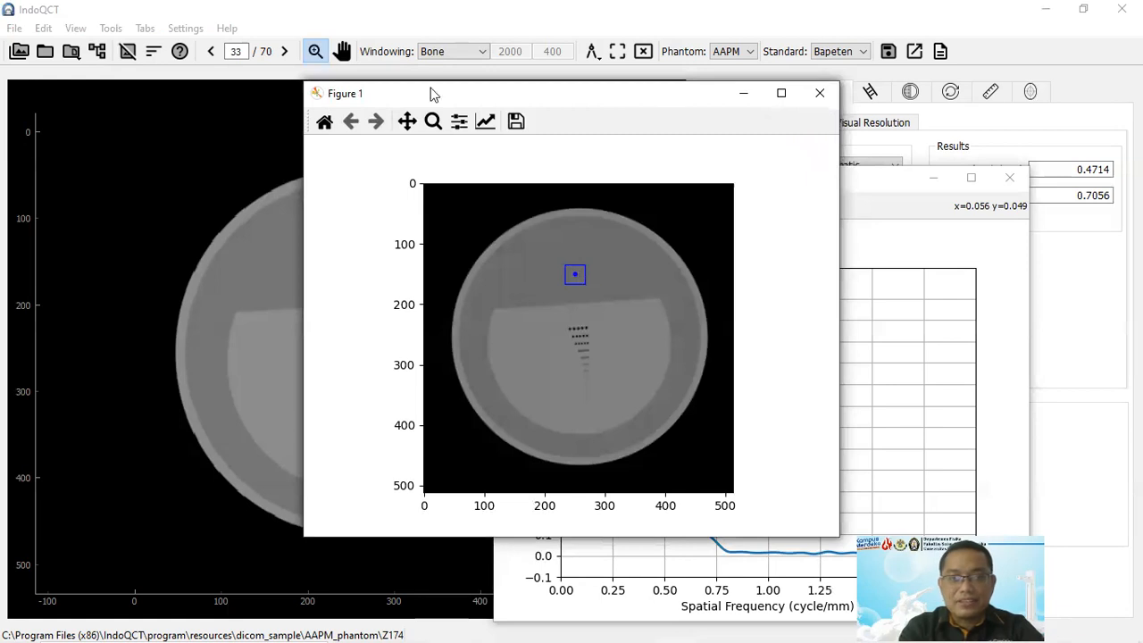
pyautogui.click(433, 122)
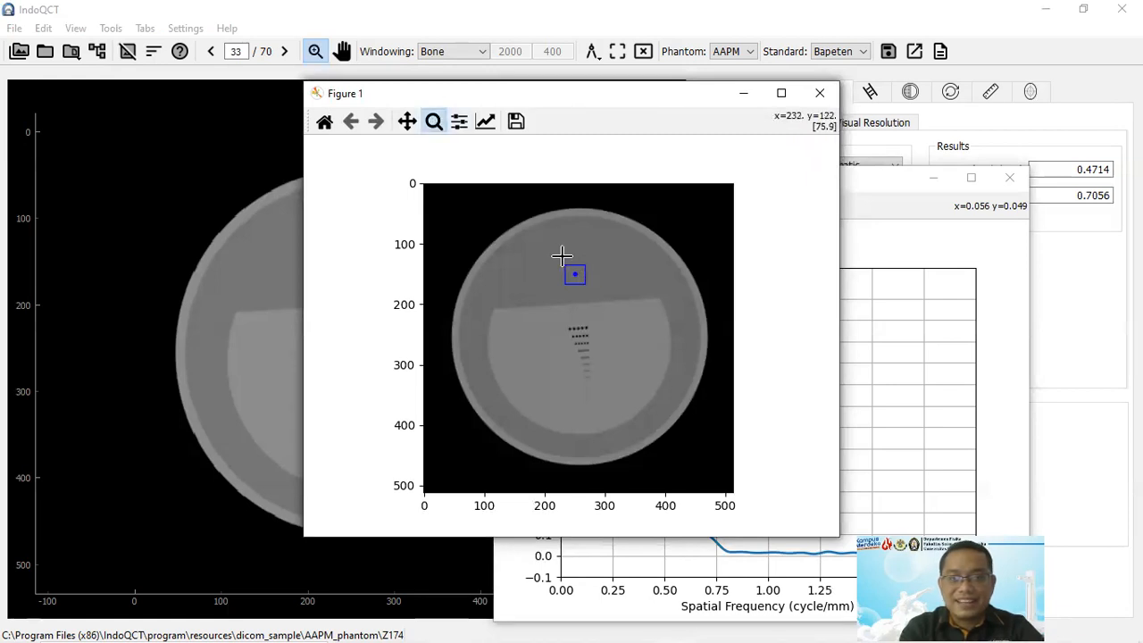
pyautogui.moveTo(556, 253); pyautogui.dragTo(594, 292)
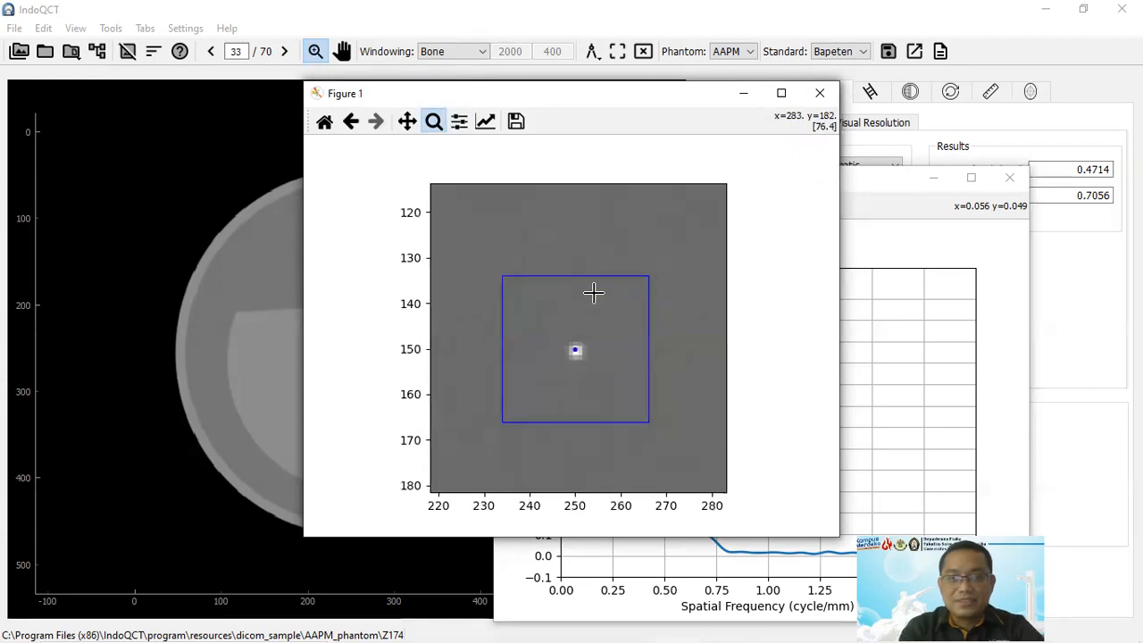
pyautogui.click(783, 100)
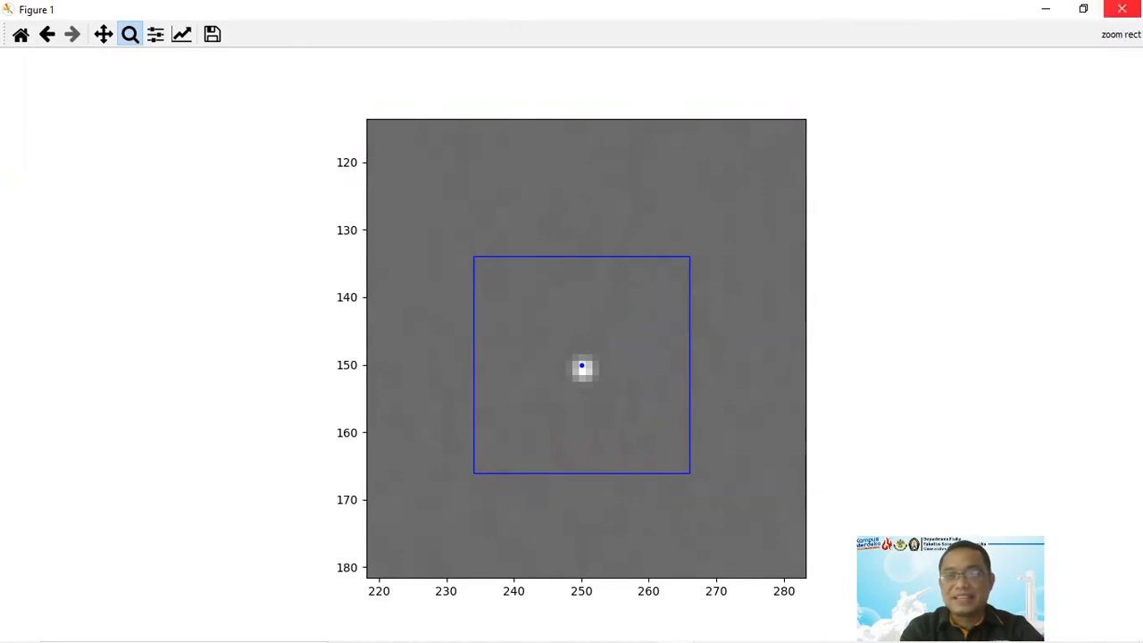
# Step: Close all four result figures of the automatic point MTF calculation
pyautogui.click(1122, 9)
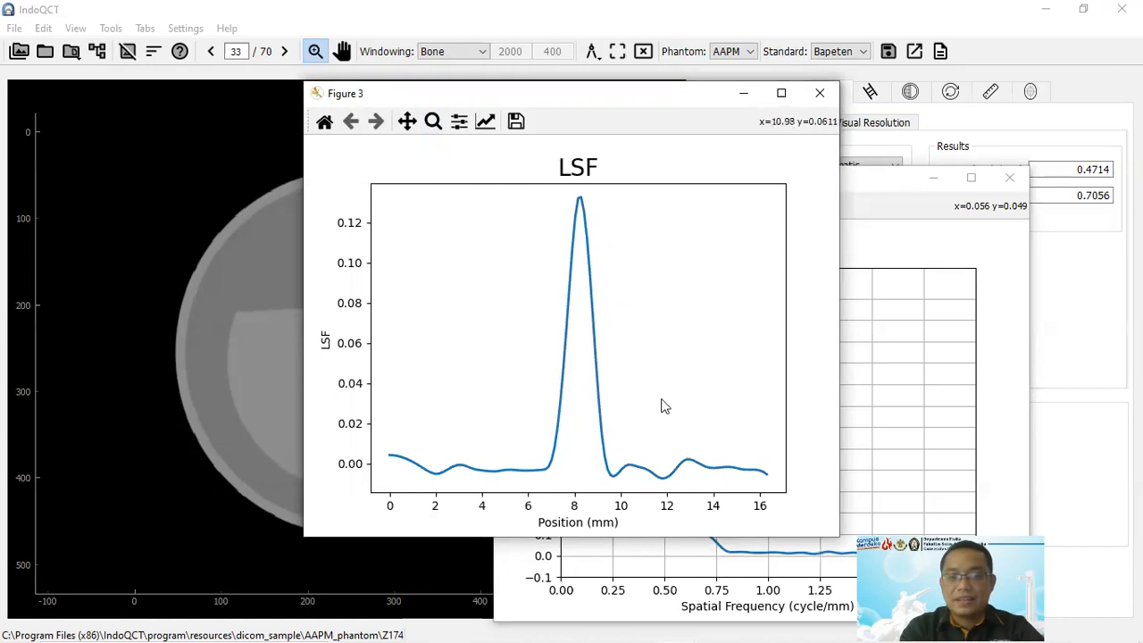
pyautogui.moveTo(676, 626)
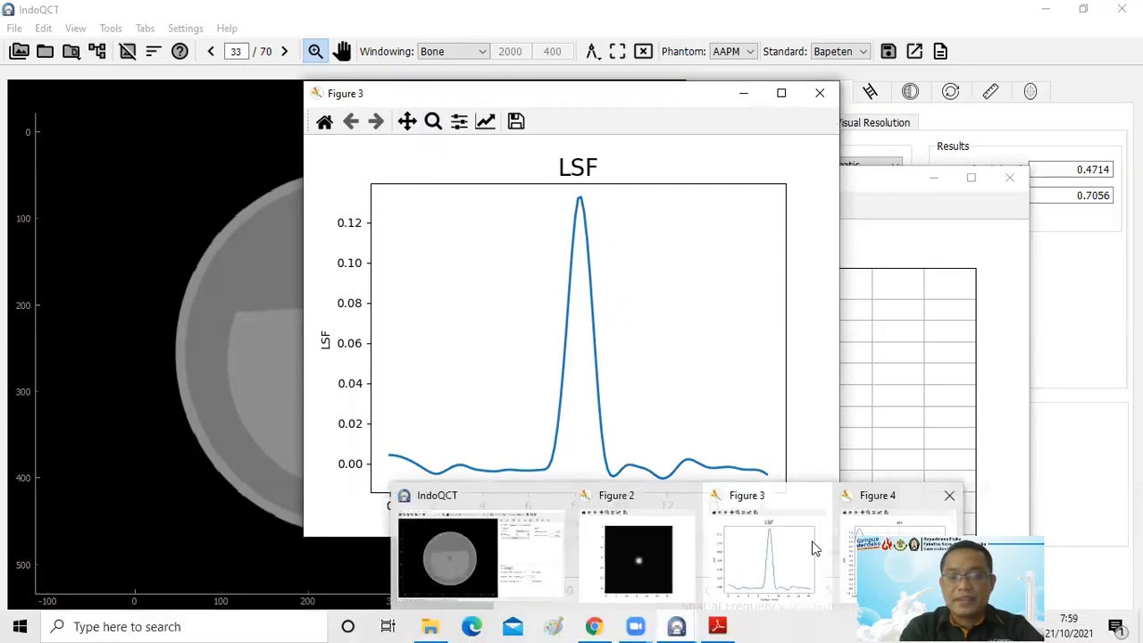
pyautogui.click(844, 547)
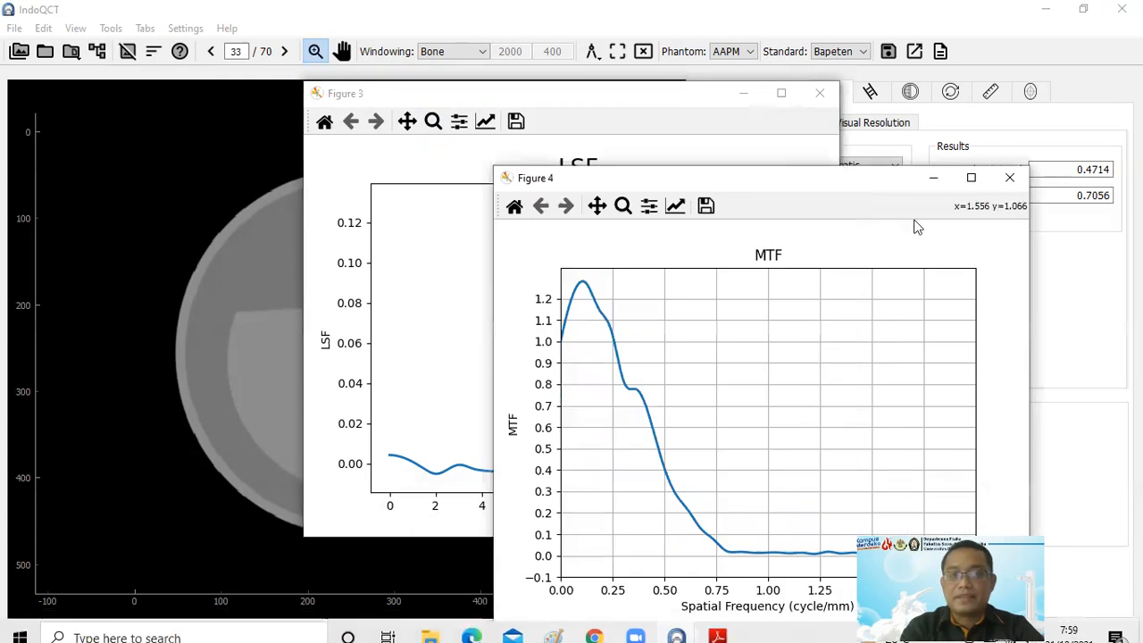
pyautogui.click(1008, 179)
pyautogui.click(818, 93)
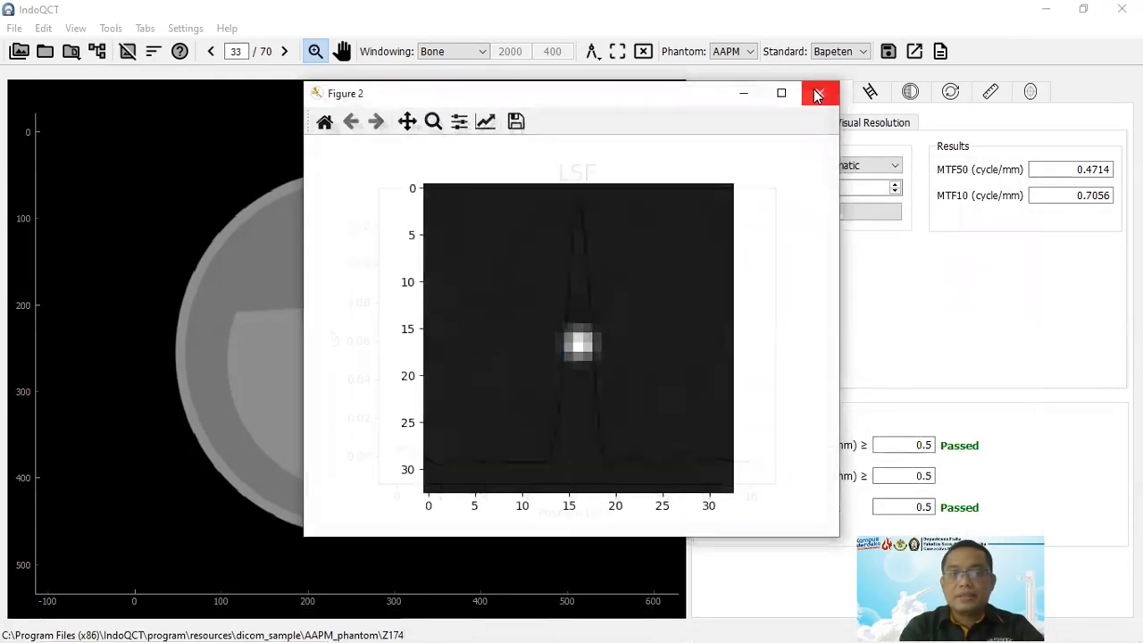
pyautogui.click(816, 94)
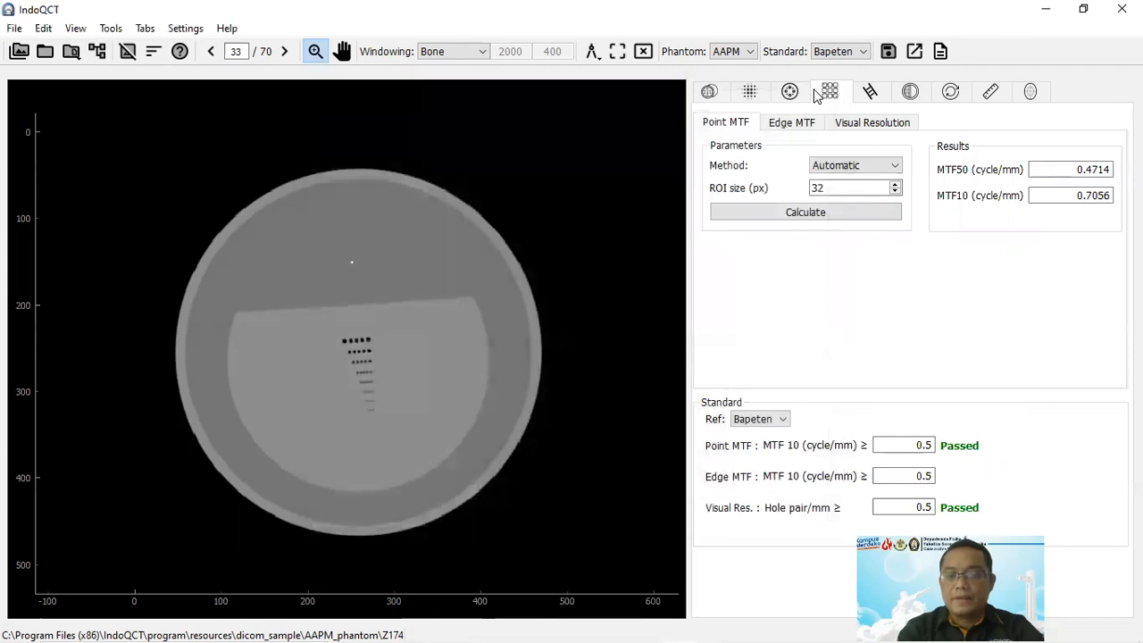
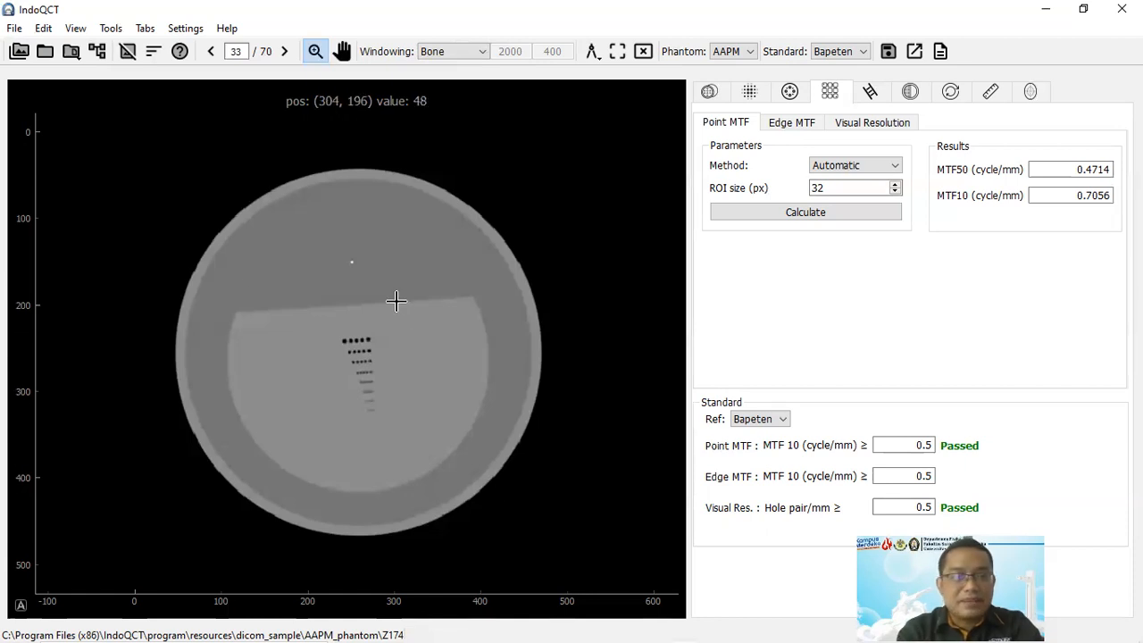
# Step: Load the AAPM phantom (small FOV) sample and check its Reconstruction Diameter in the DICOM tree view
pyautogui.click(79, 55)
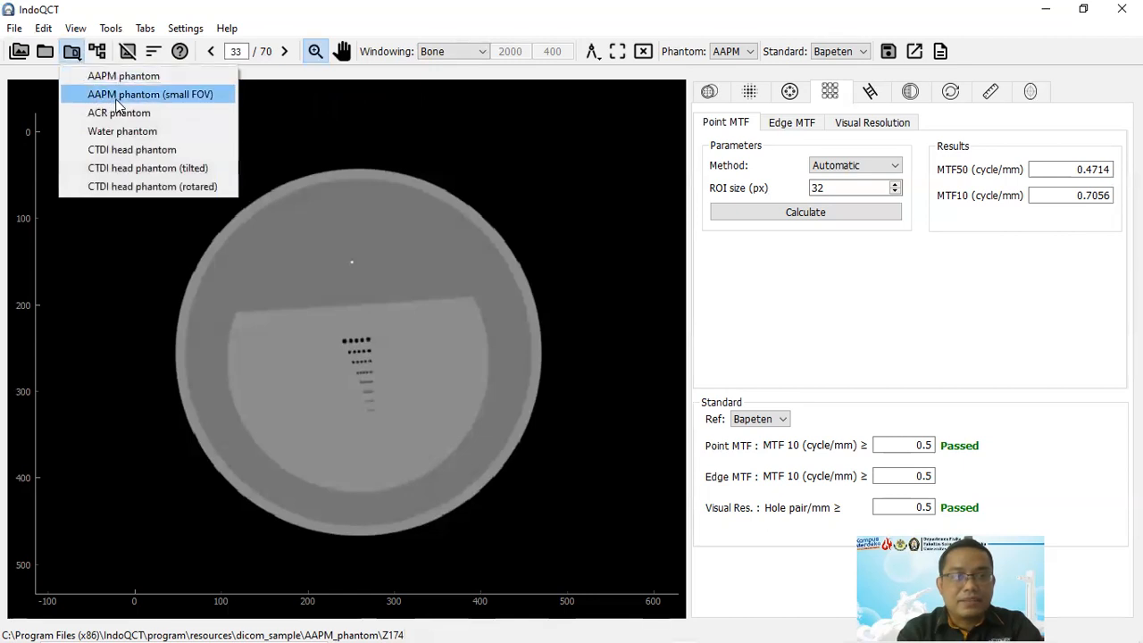
pyautogui.click(173, 100)
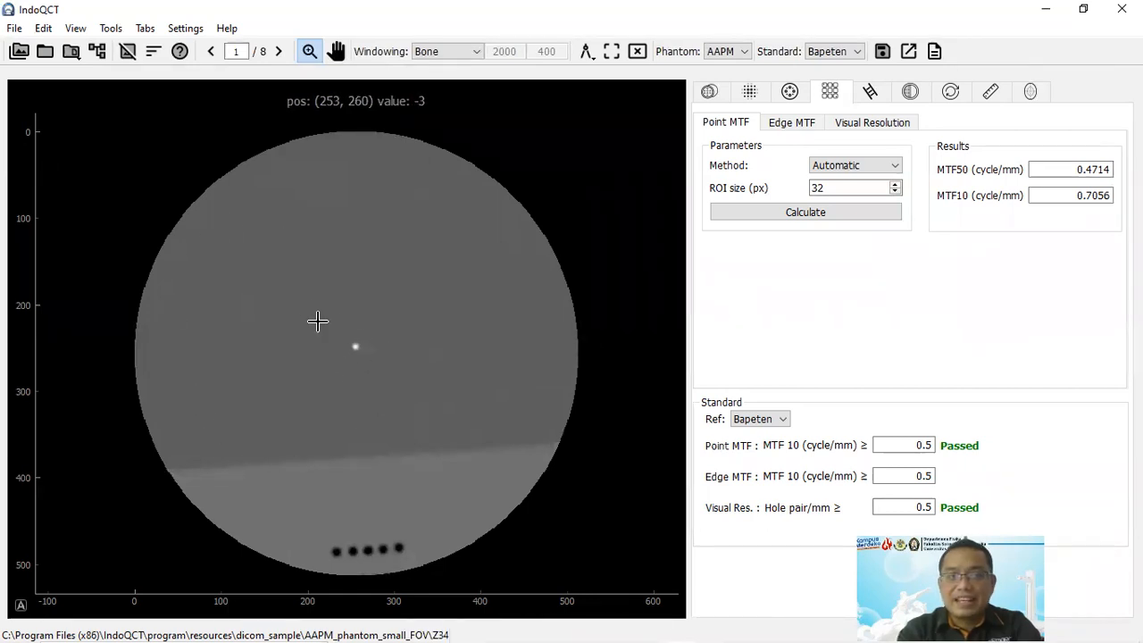
pyautogui.click(98, 55)
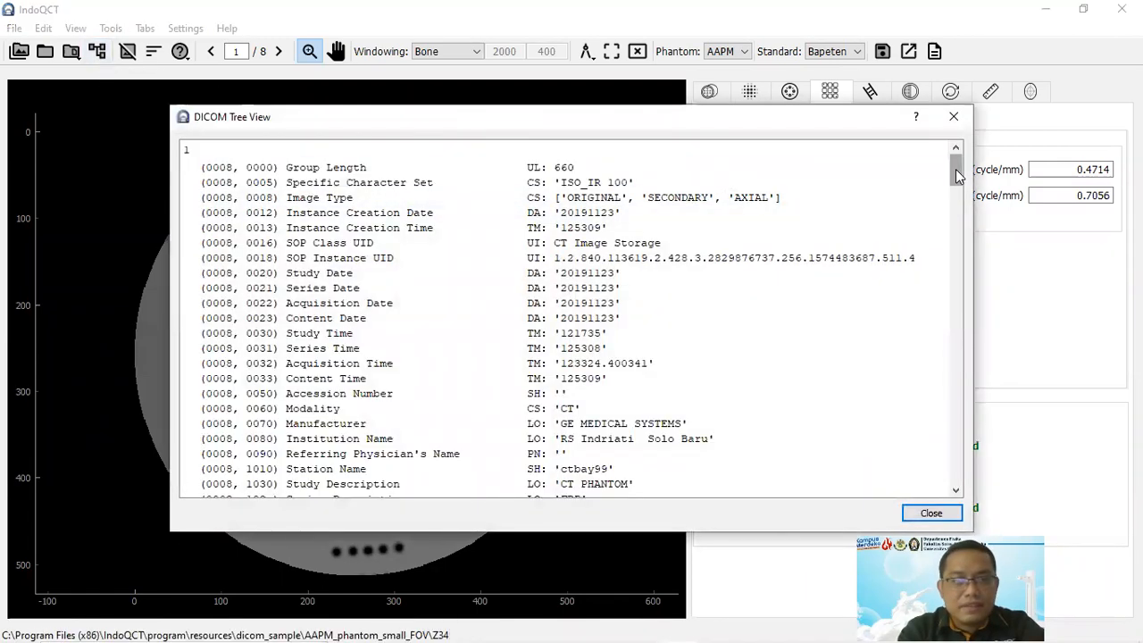
pyautogui.moveTo(957, 175); pyautogui.dragTo(961, 219)
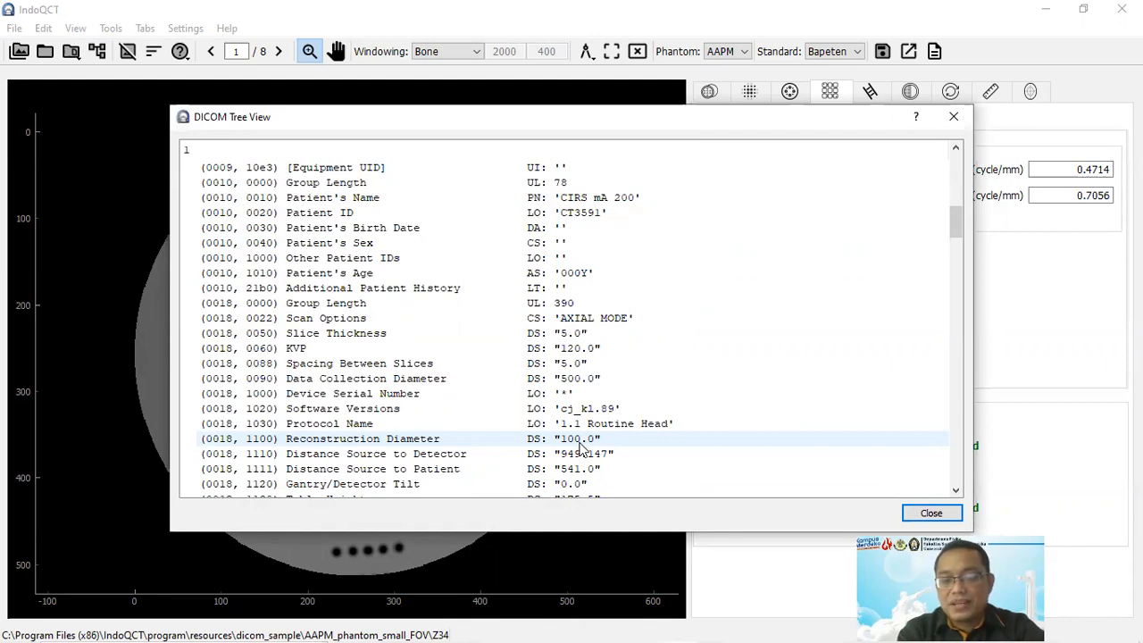
pyautogui.click(931, 514)
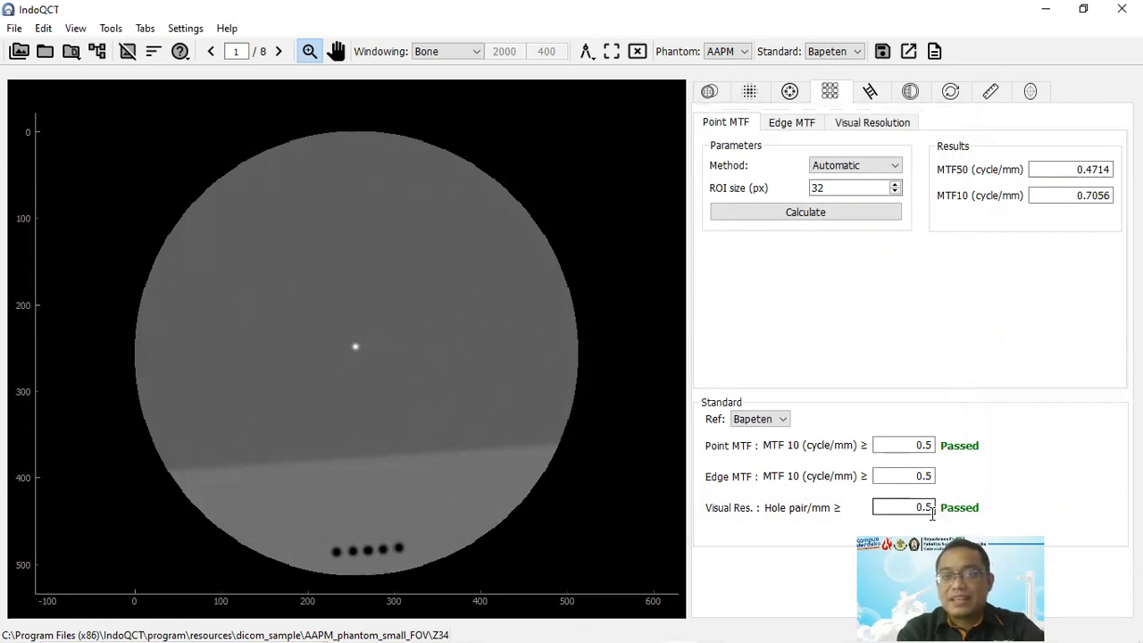
# Step: Calculate the automatic point MTF of the small FOV image with a 32 px ROI, and close the four result figures
pyautogui.click(816, 213)
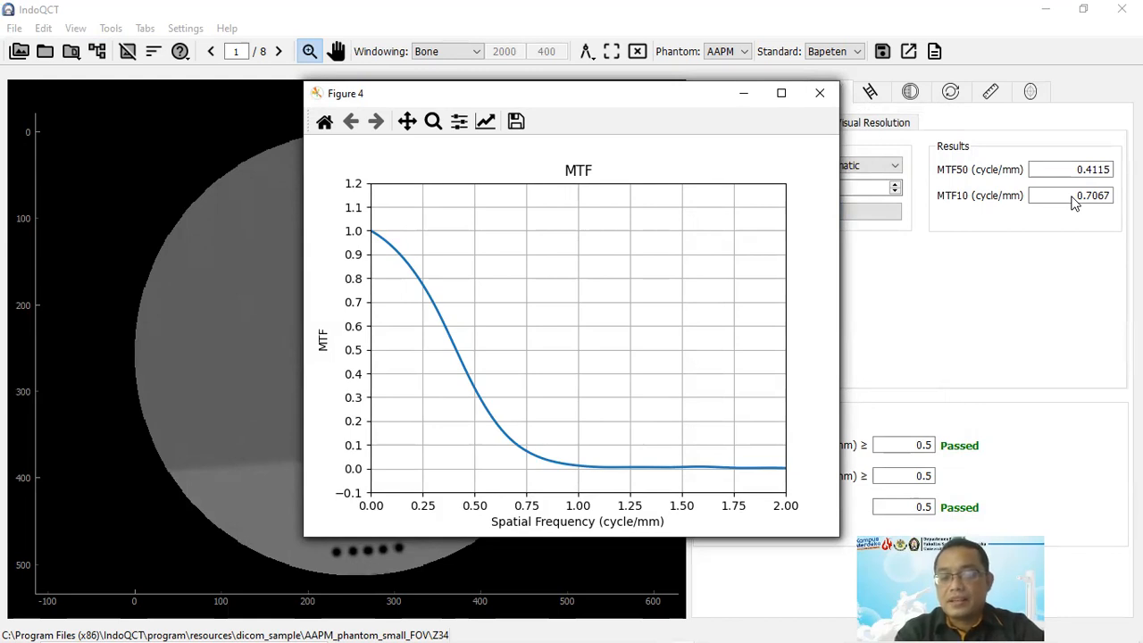
pyautogui.click(818, 95)
pyautogui.click(818, 94)
pyautogui.click(818, 95)
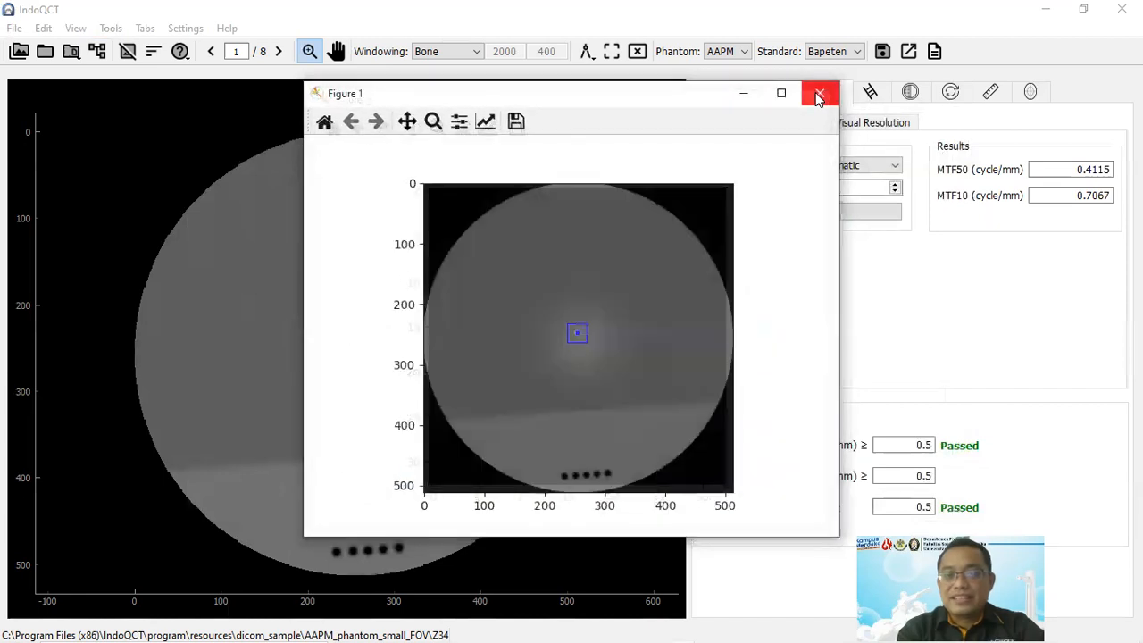
pyautogui.click(818, 94)
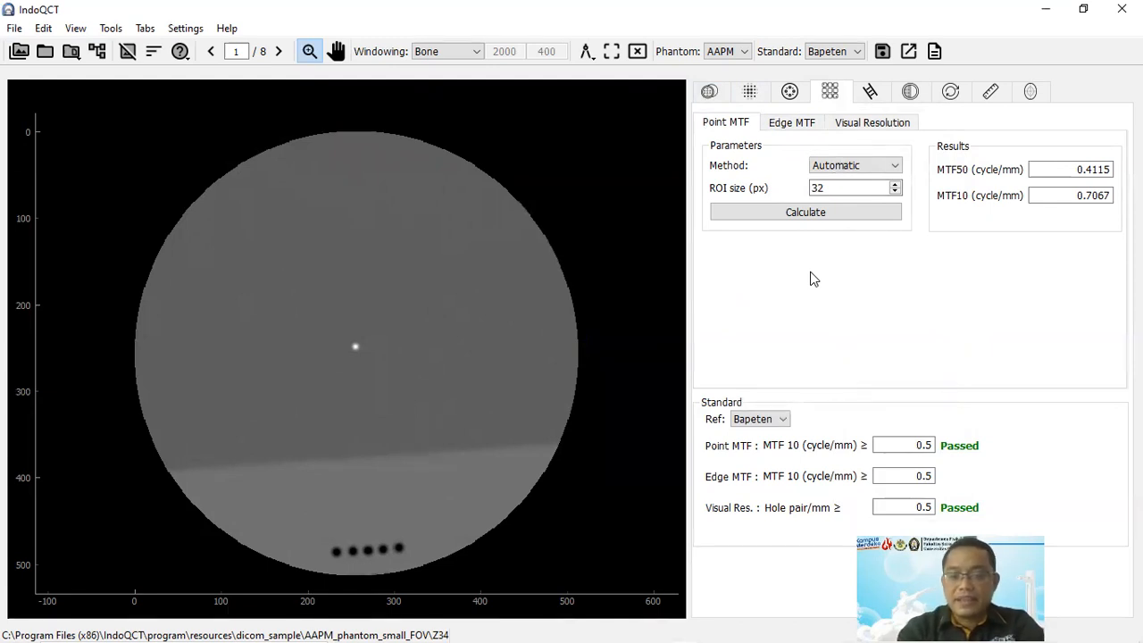
# Step: Switch to File Explorer and open the paper "31. Automated MTF on wire (PJMPE, 2019)" from the 0. Kumpulan folder
pyautogui.click(1046, 16)
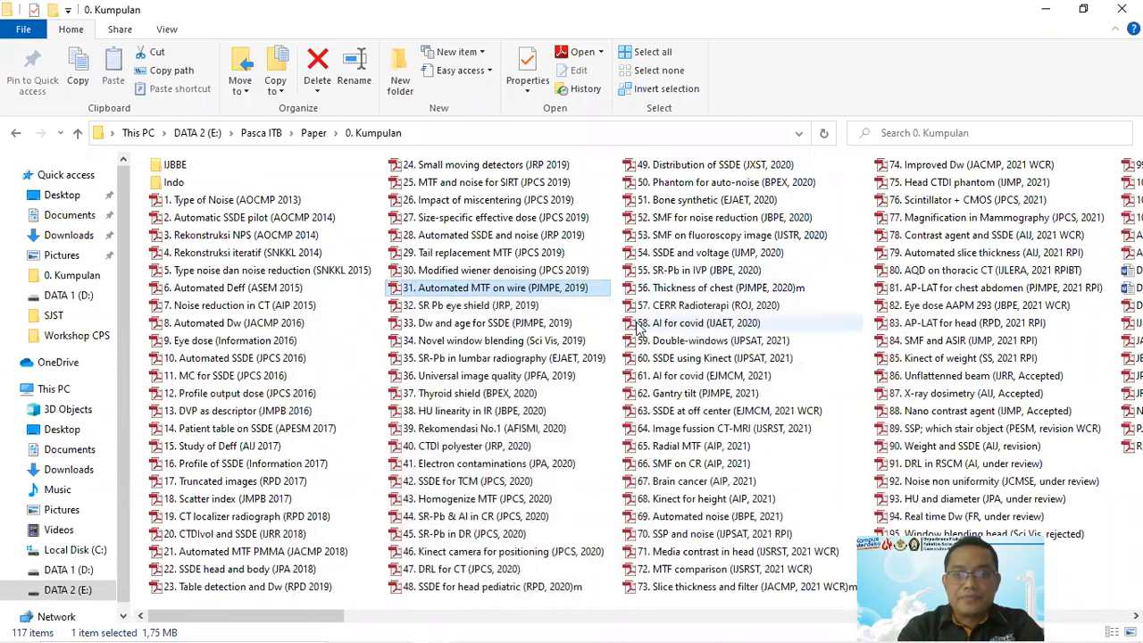
pyautogui.click(545, 286)
pyautogui.click(546, 286)
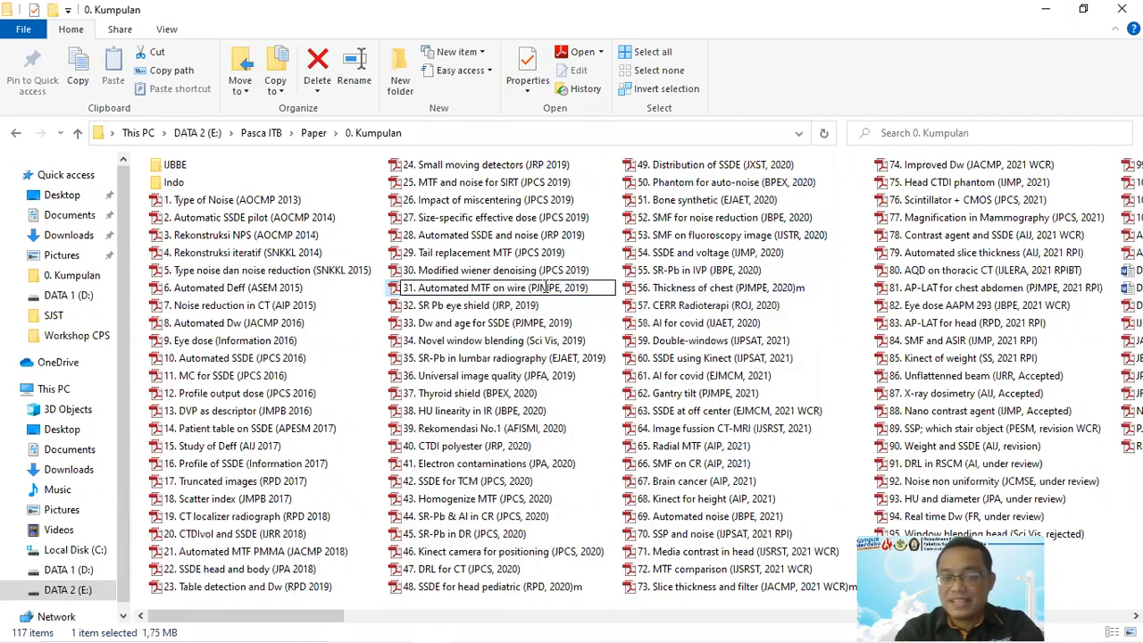
pyautogui.click(396, 295)
pyautogui.doubleClick(395, 292)
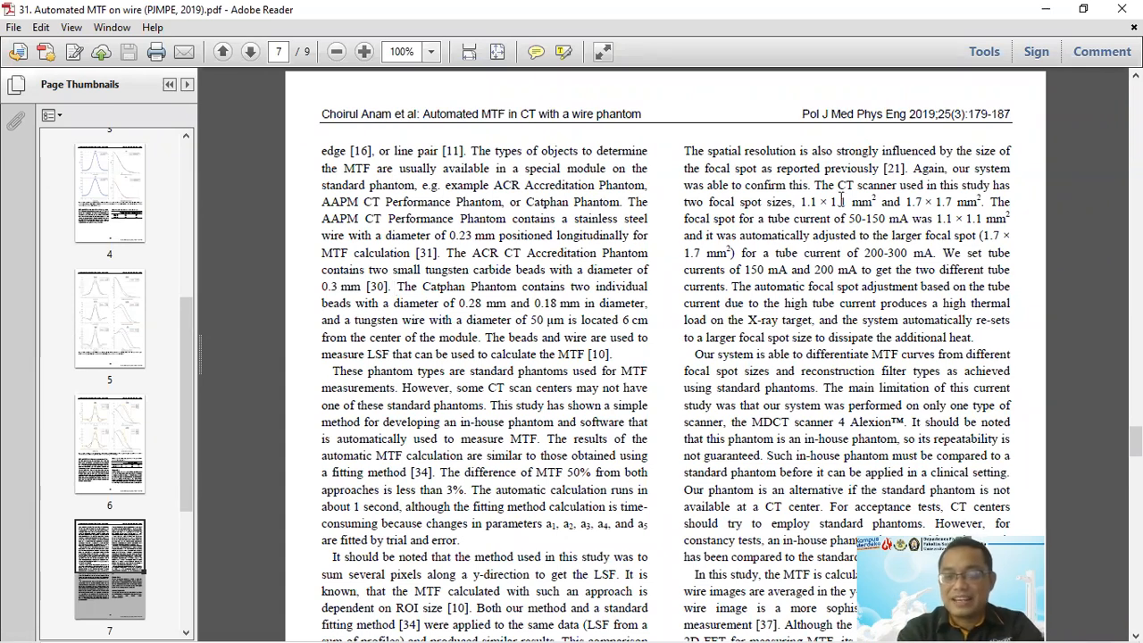
# Step: Review the paper's title page and the wire phantom diagram and MTF measurement description on page 2
pyautogui.moveTo(1135, 440); pyautogui.dragTo(1135, 93)
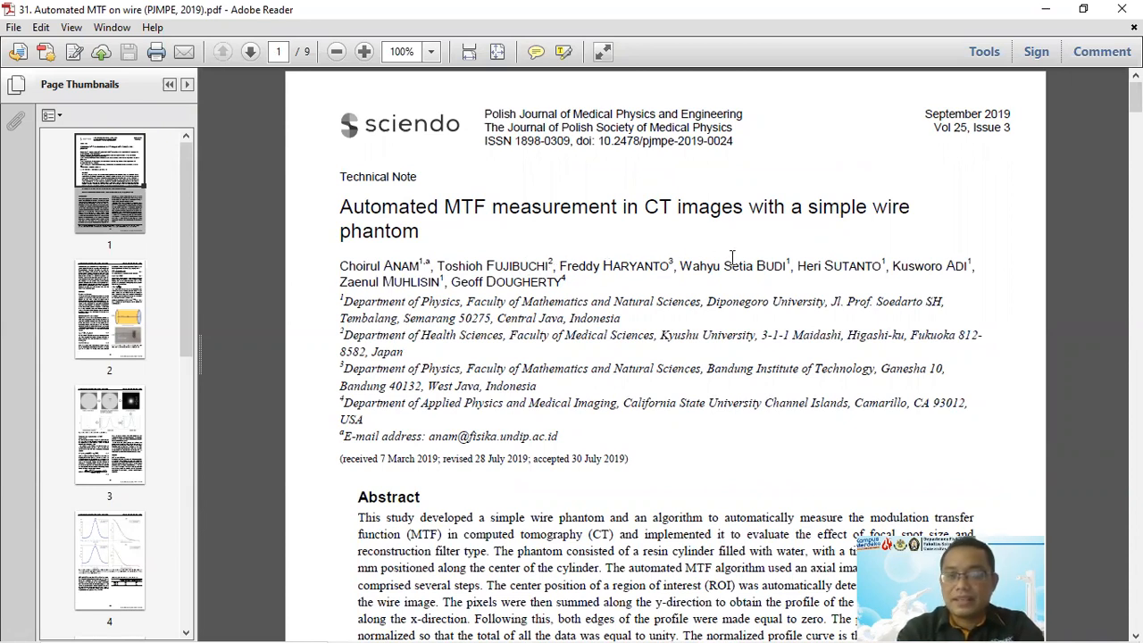
pyautogui.click(1136, 97)
pyautogui.moveTo(1136, 96); pyautogui.dragTo(1136, 200)
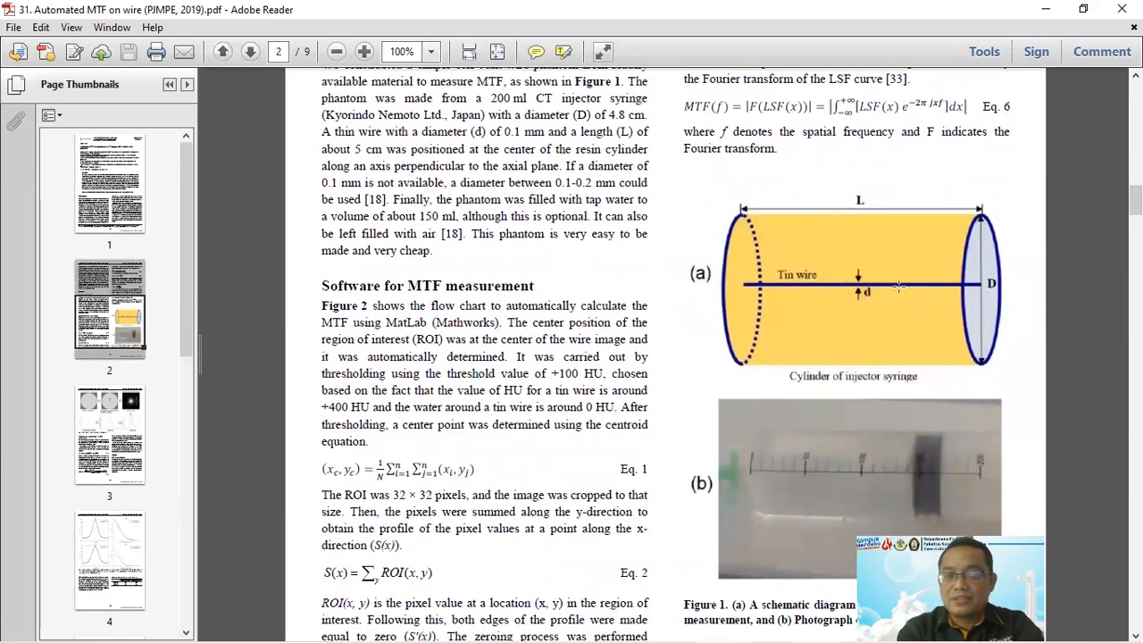